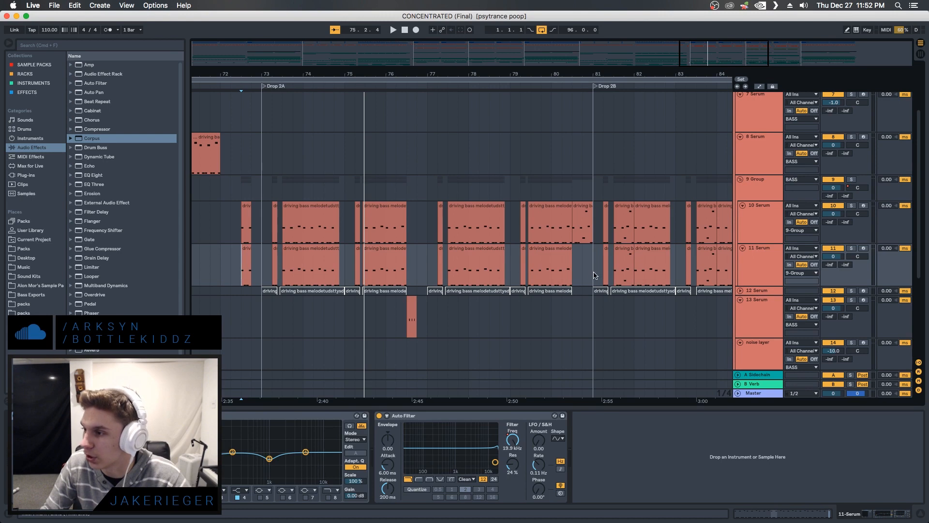
- Survey the bass track clips across Drop 2A, Drop 2B and the surrounding arrangement
click(263, 232)
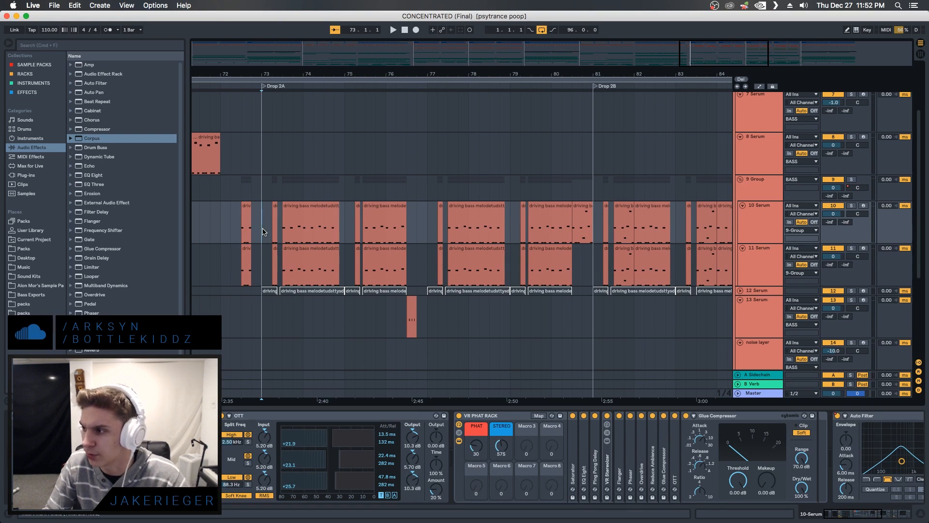
scroll(426, 224, up, 3)
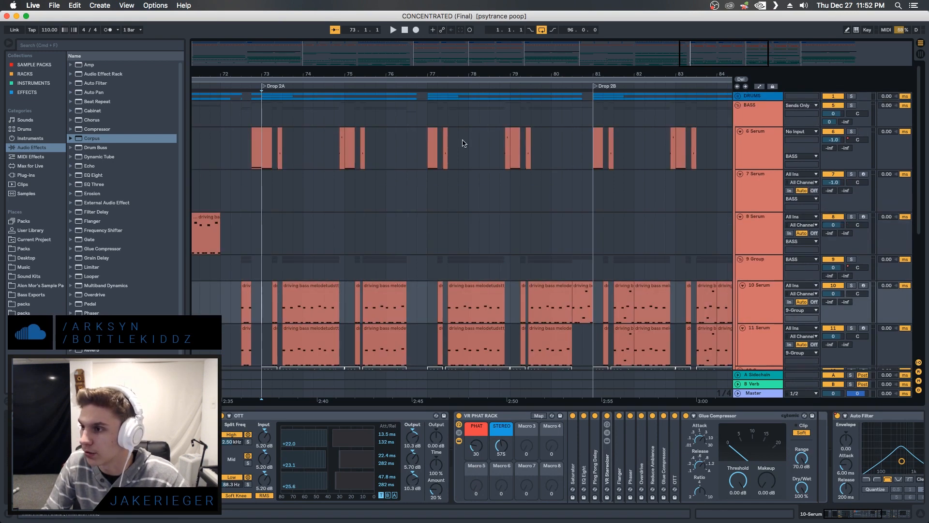
drag(733, 59, 731, 19)
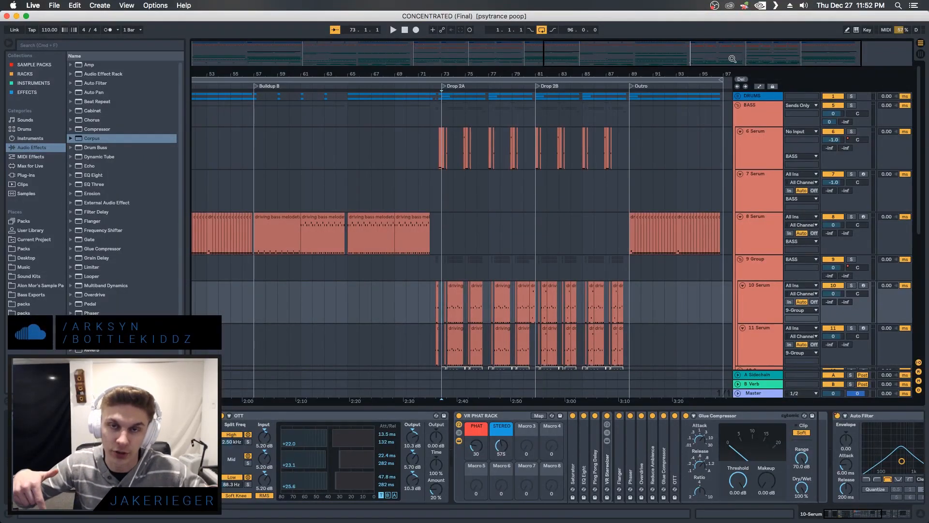
drag(659, 51, 758, 67)
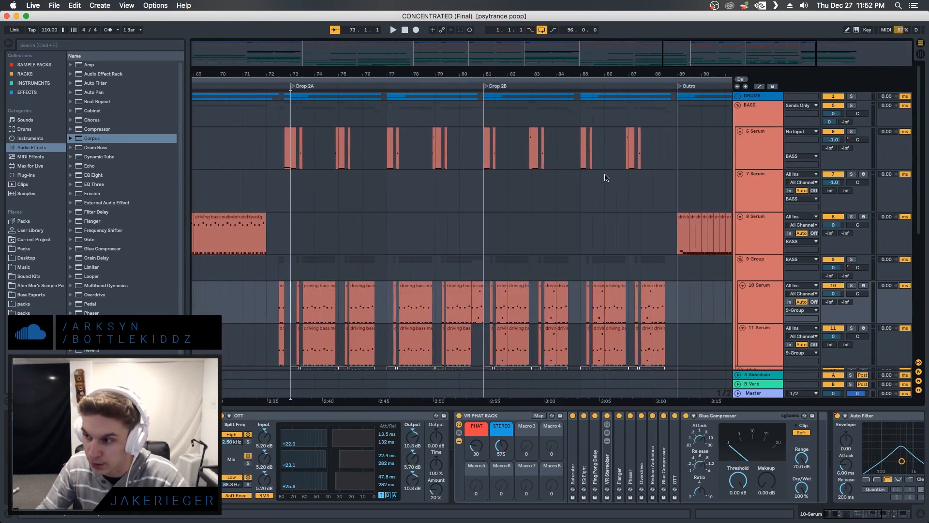
- Inspect the 9 Group track and the 10 Serum and 11 Serum clips spanning Drop 2A to the Outro
scroll(758, 268, down, 4)
click(757, 189)
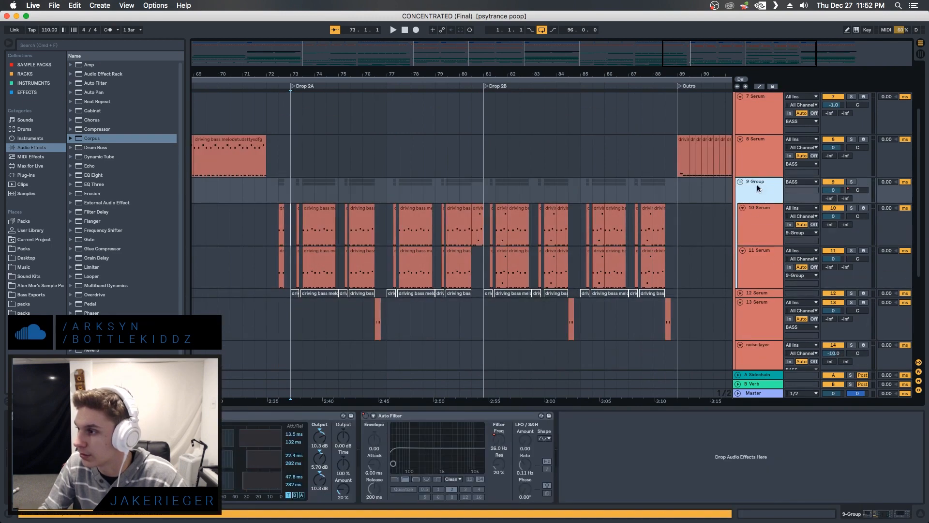
drag(288, 222, 669, 276)
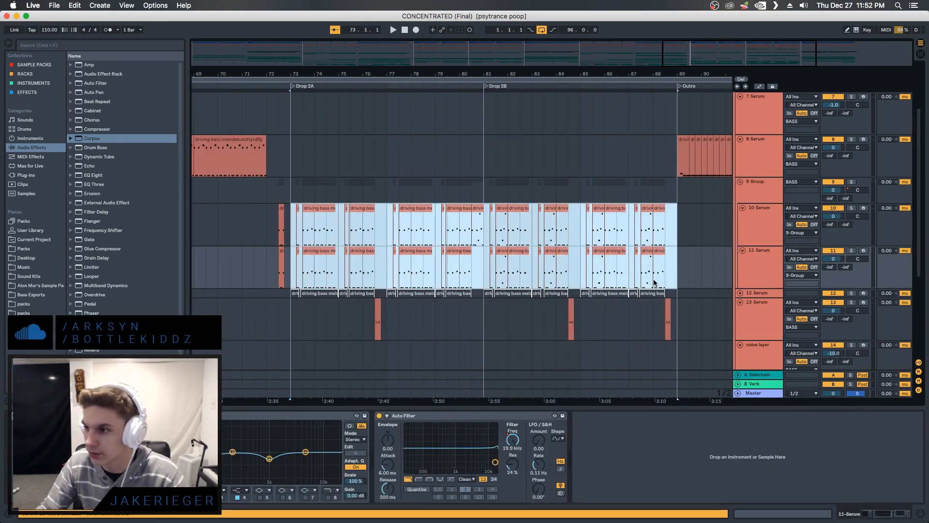
click(288, 162)
scroll(655, 202, up, 4)
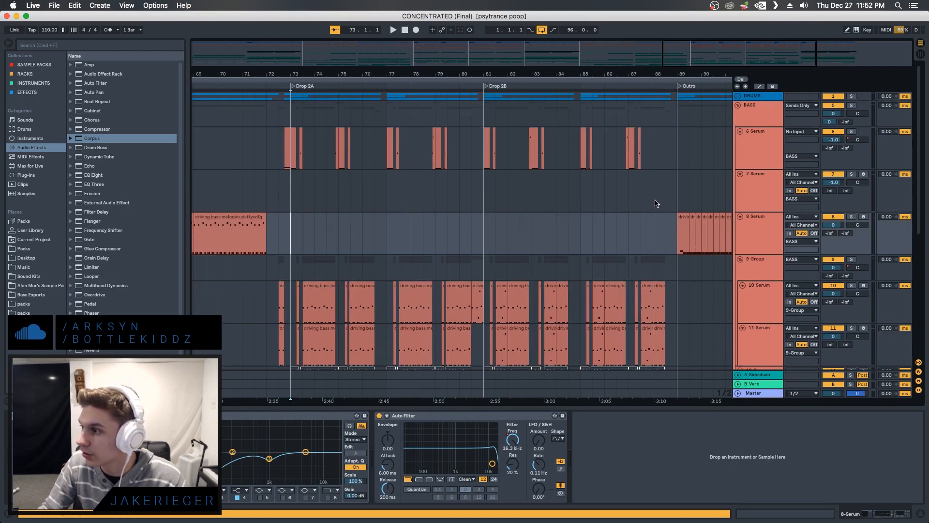
- Play the arrangement from just before Drop 2A and follow the bass tracks into Drop 2B
click(266, 245)
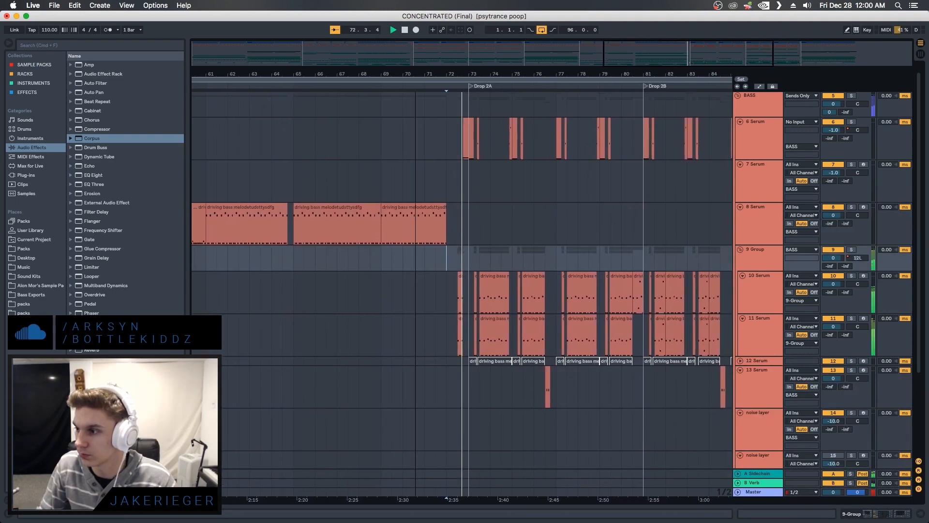
drag(674, 54, 734, 56)
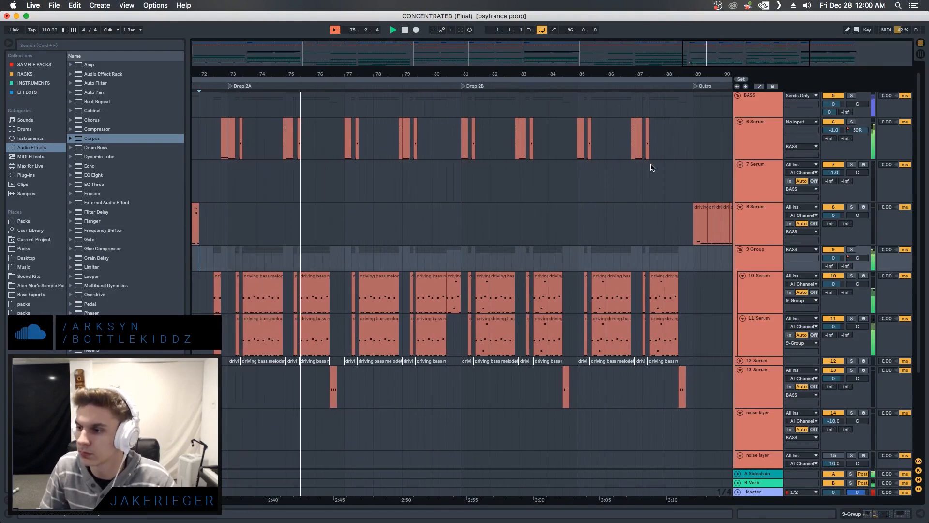
scroll(638, 211, down, 1)
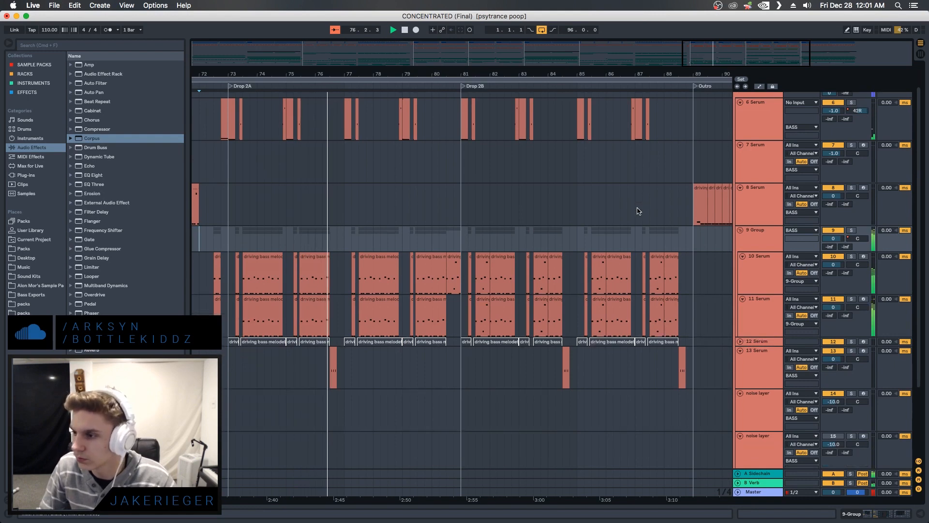
scroll(637, 211, down, 1)
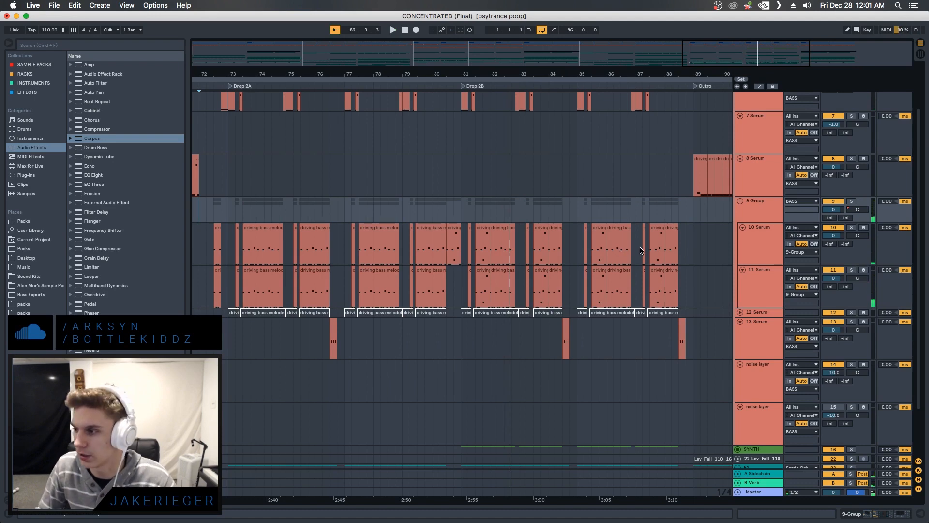
scroll(635, 234, up, 2)
drag(764, 51, 755, 51)
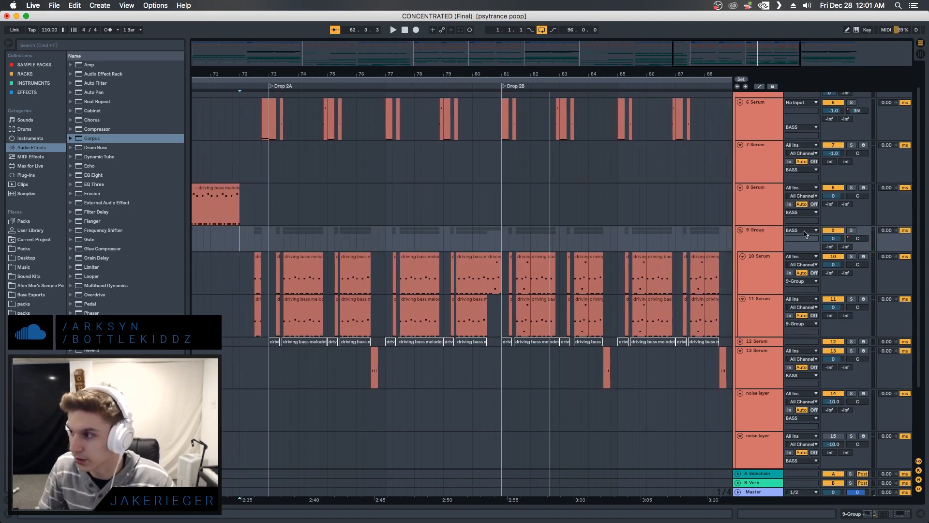
- Solo the BASS group and play it from the start of Drop 2A
click(851, 230)
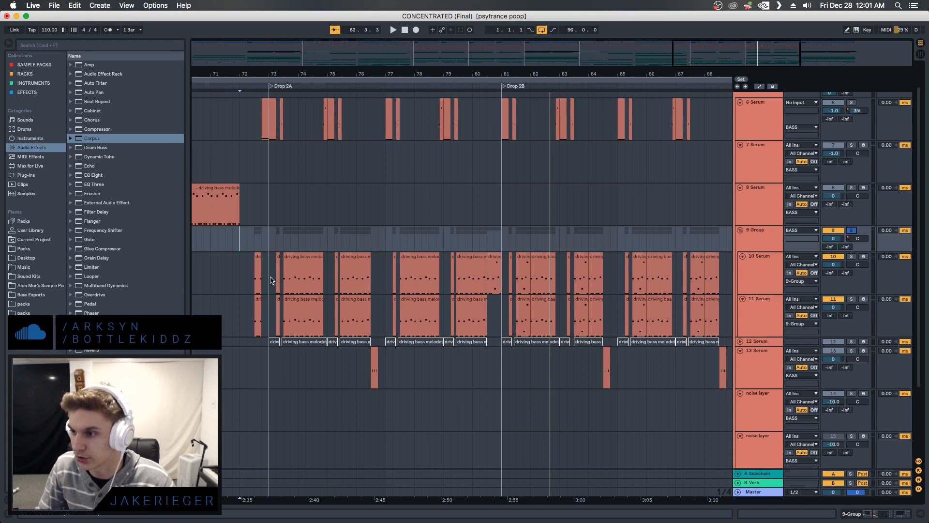
scroll(646, 158, up, 2)
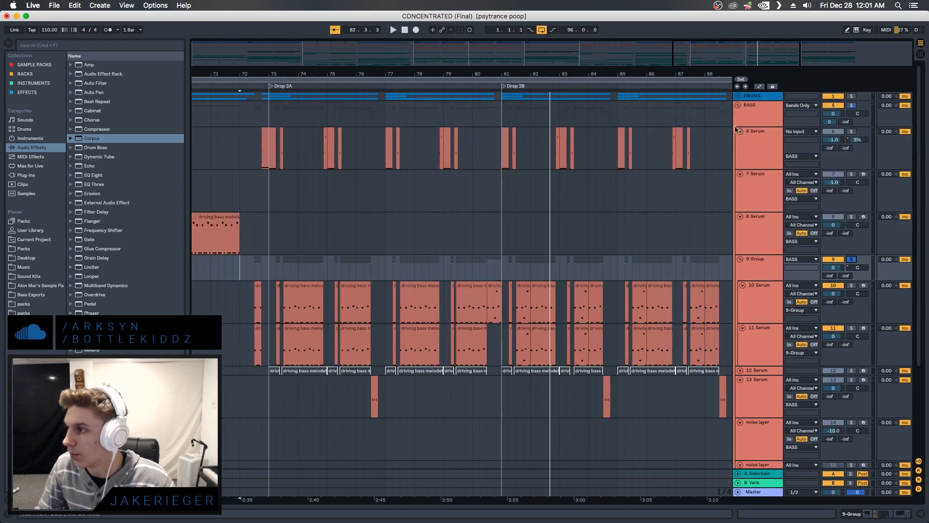
click(851, 106)
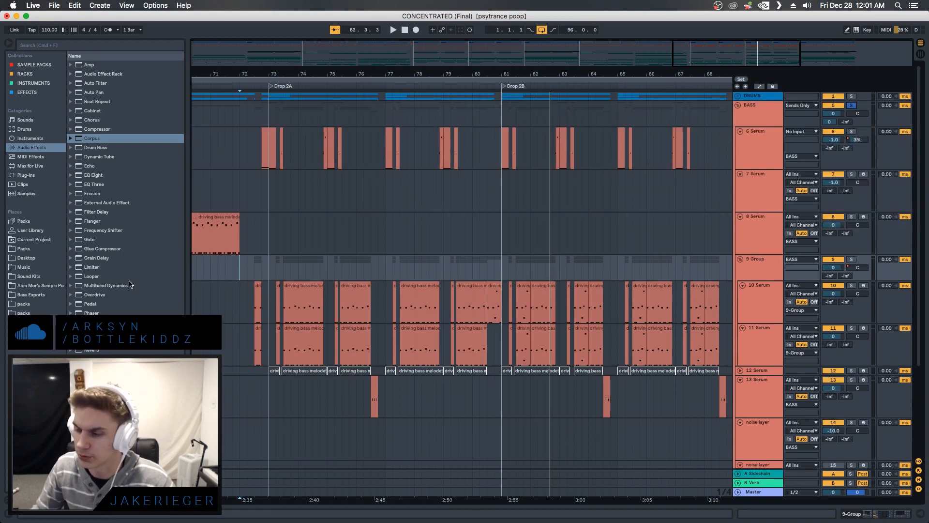
click(270, 270)
key(space)
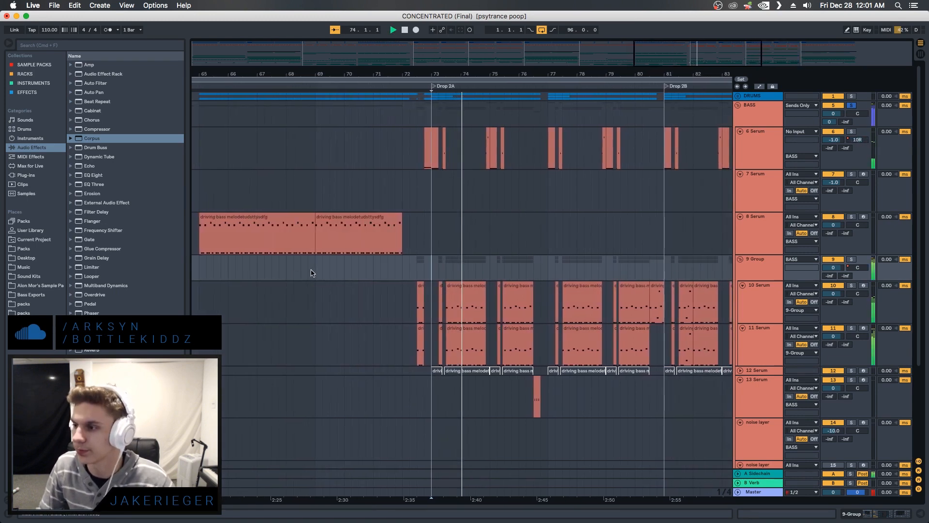
- Audition the 9 Group alone during playback, and return to soloing the whole BASS group
click(851, 261)
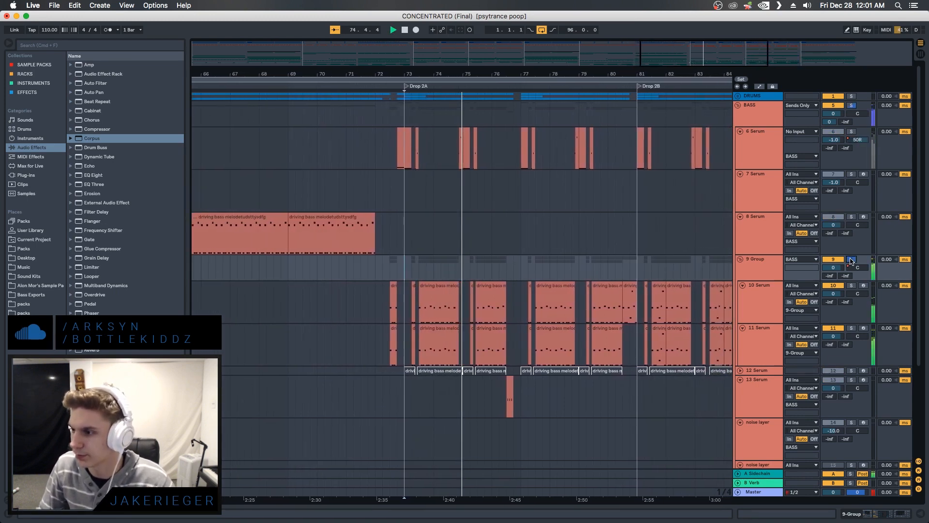
click(851, 260)
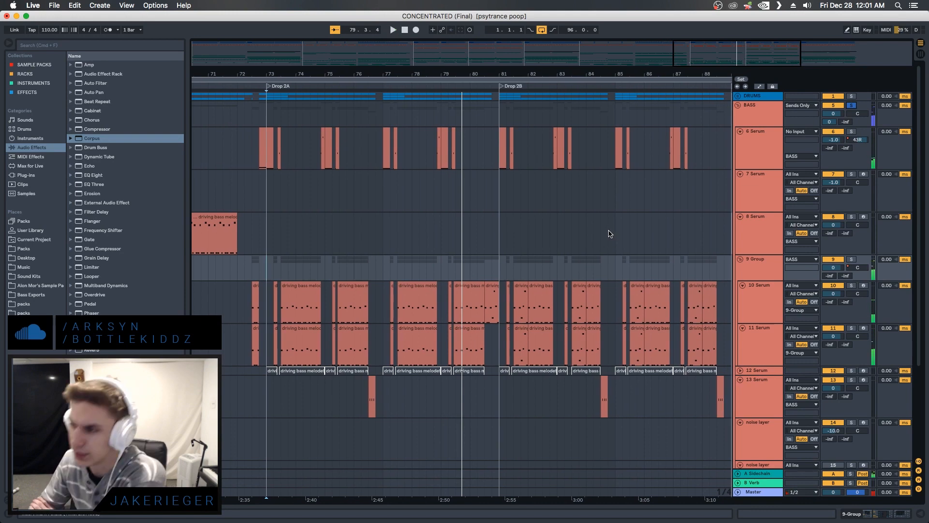
- Solo the 10 Serum track and listen to it from Drop 2A while viewing its device chain
scroll(678, 301, down, 1)
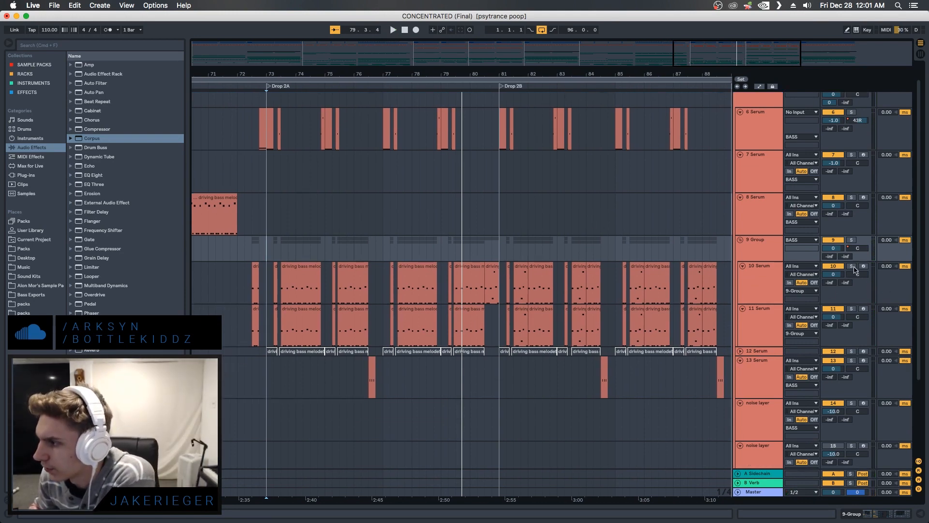
click(852, 266)
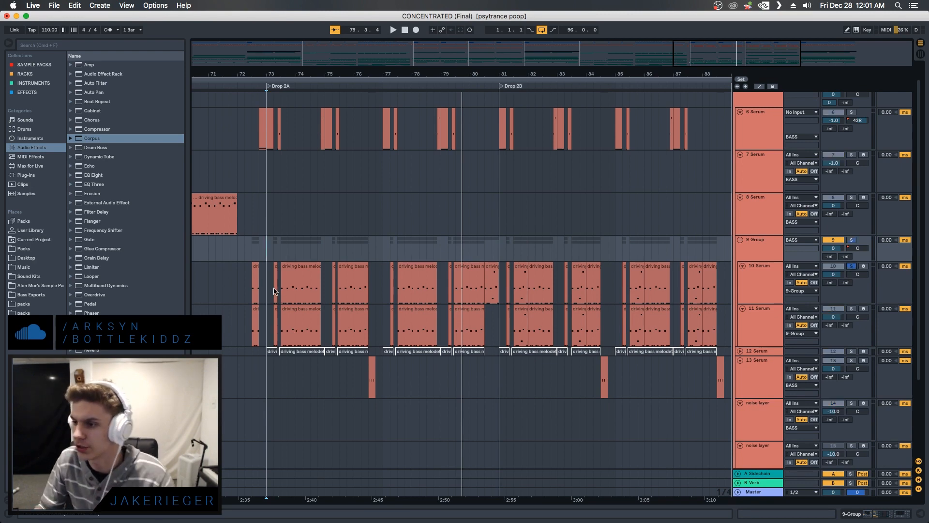
key(space)
double_click(759, 279)
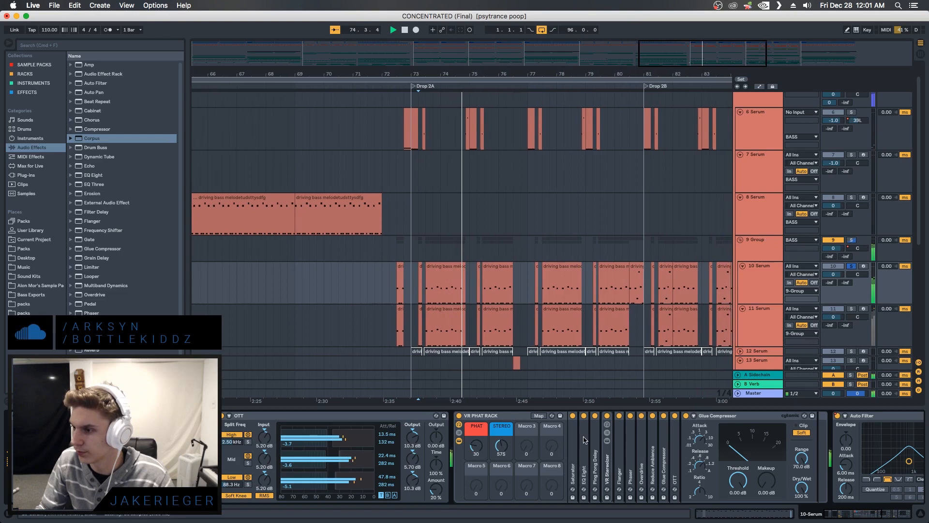
drag(866, 514, 841, 515)
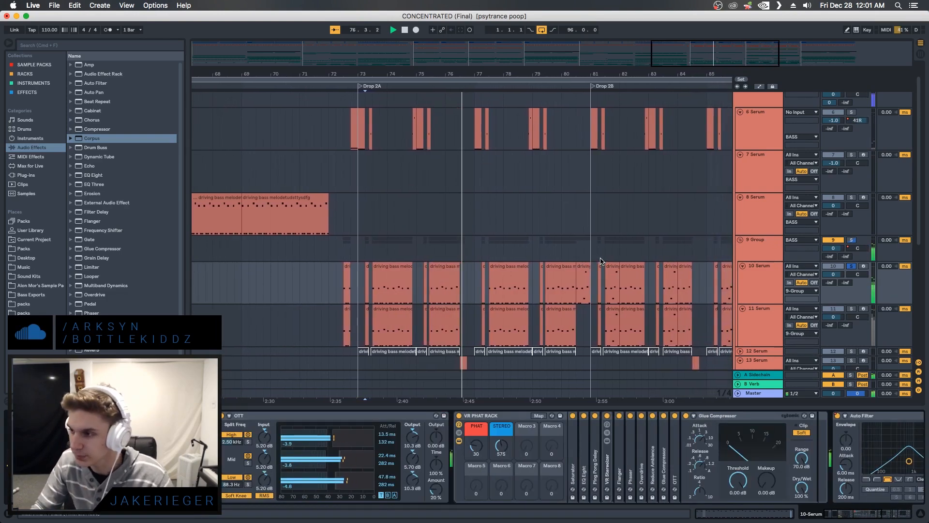
key(space)
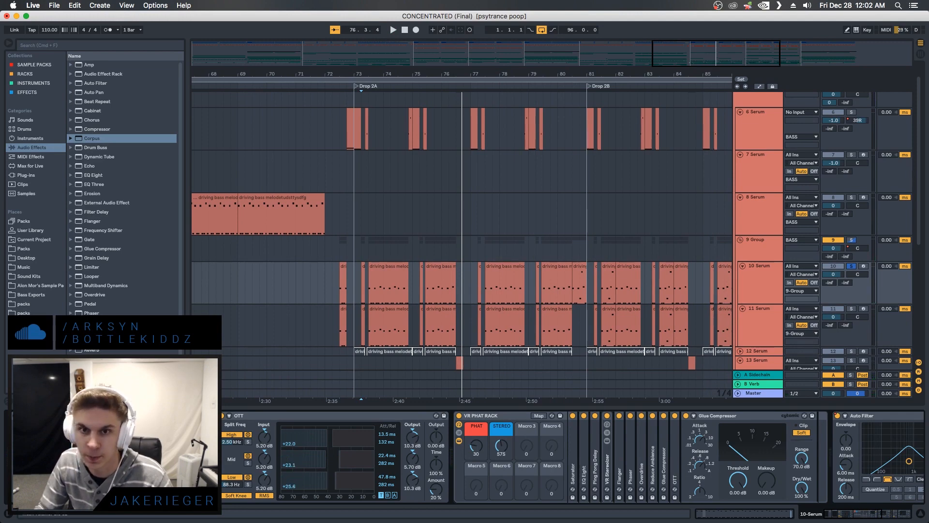
- Review the Serum patch on the 10 Serum track, close it and inspect the Auto Filter after the Glue Compressor
drag(51, 101, 327, 86)
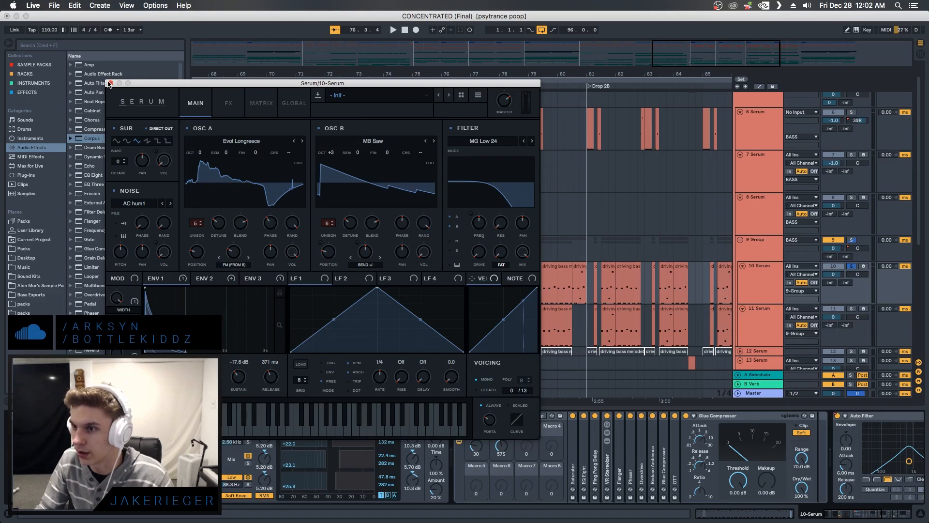
click(110, 83)
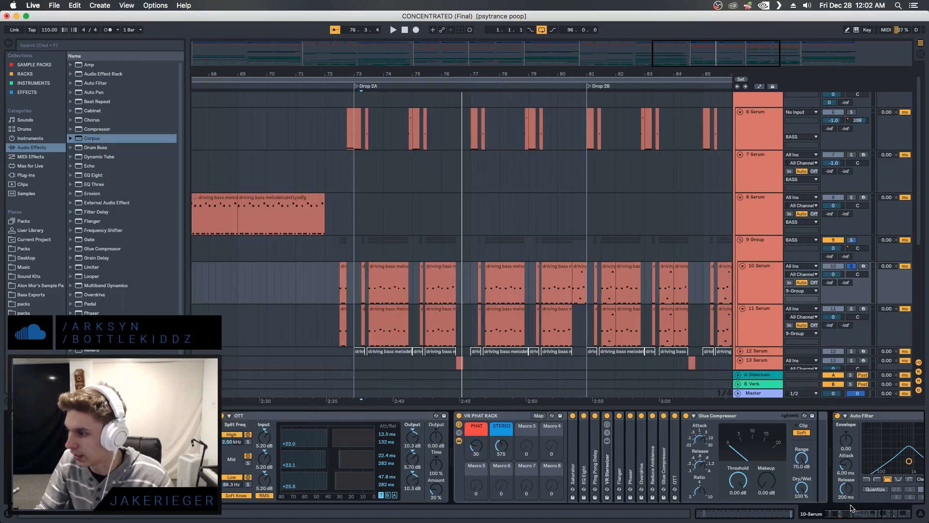
scroll(838, 505, right, 10)
click(509, 414)
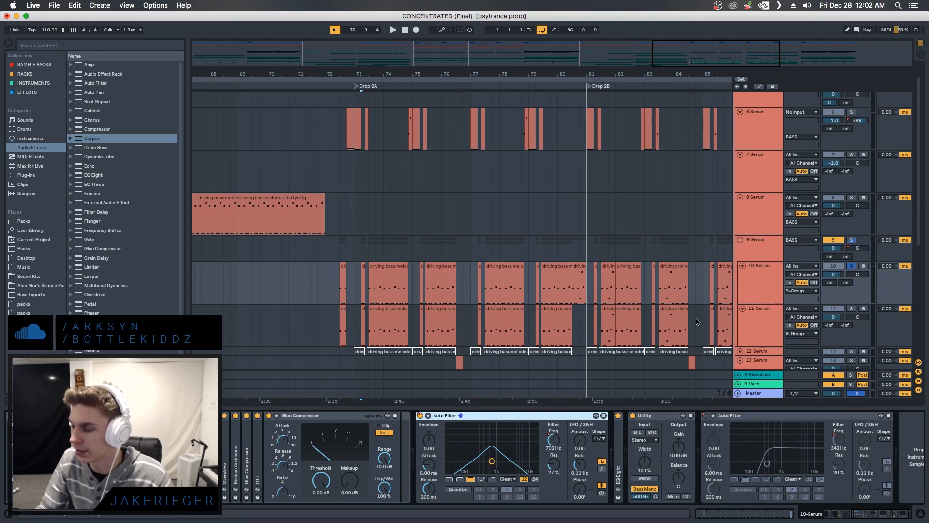
drag(895, 514, 867, 515)
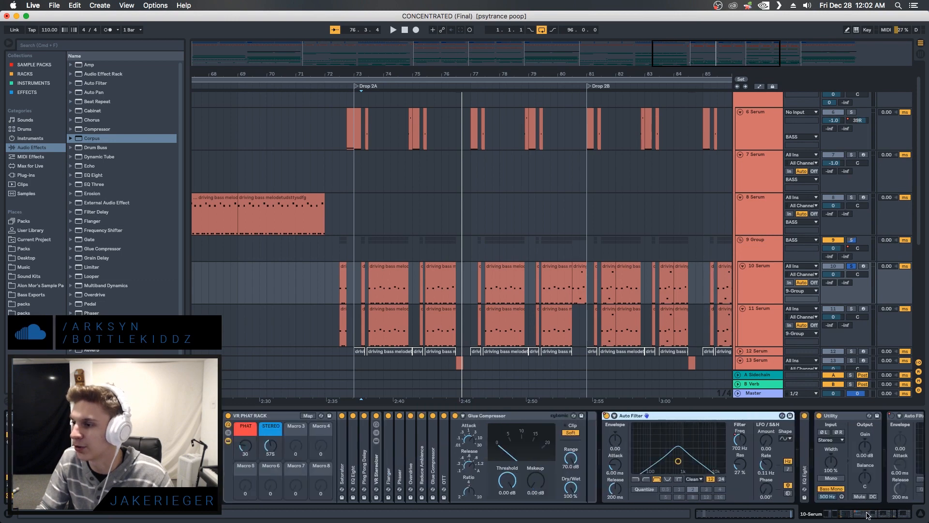
- Compare the device chains of 11 Serum and 10 Serum, finishing on 10 Serum's Auto Filter
click(355, 329)
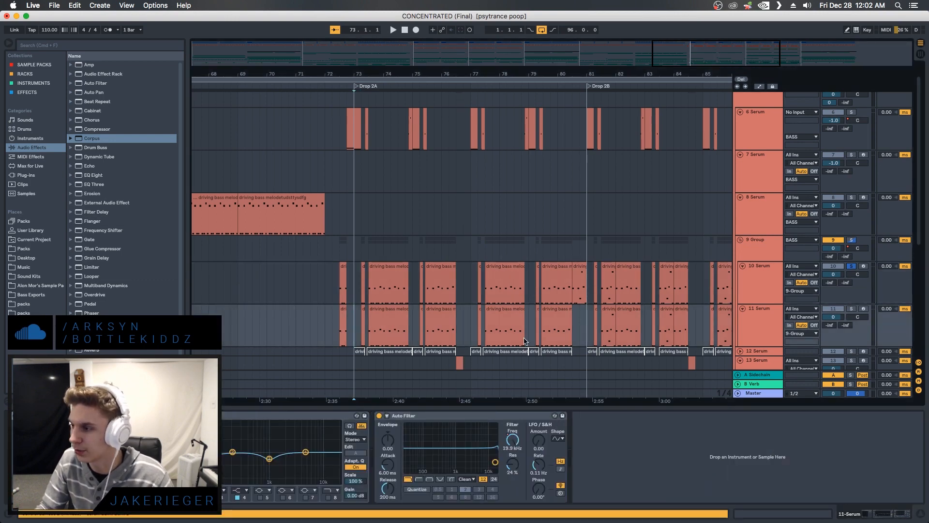
click(749, 291)
click(362, 291)
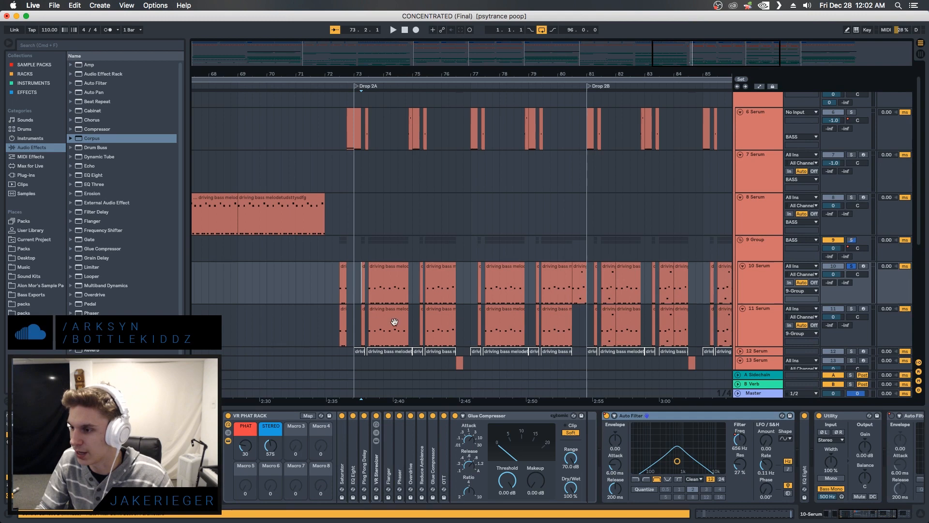
click(751, 322)
click(741, 291)
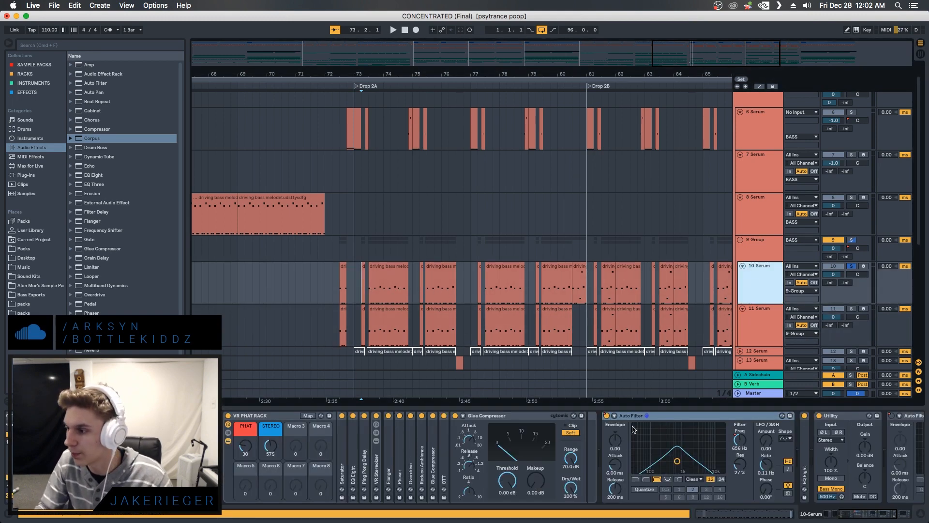
click(666, 416)
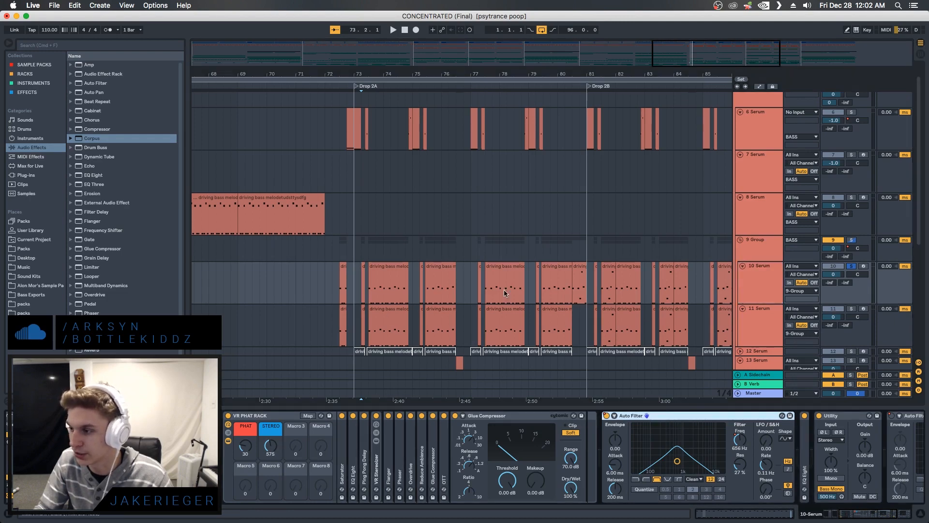
- Solo the 9 Group and play Drop 2A with 10 Serum's Auto Filter bypassed
click(852, 241)
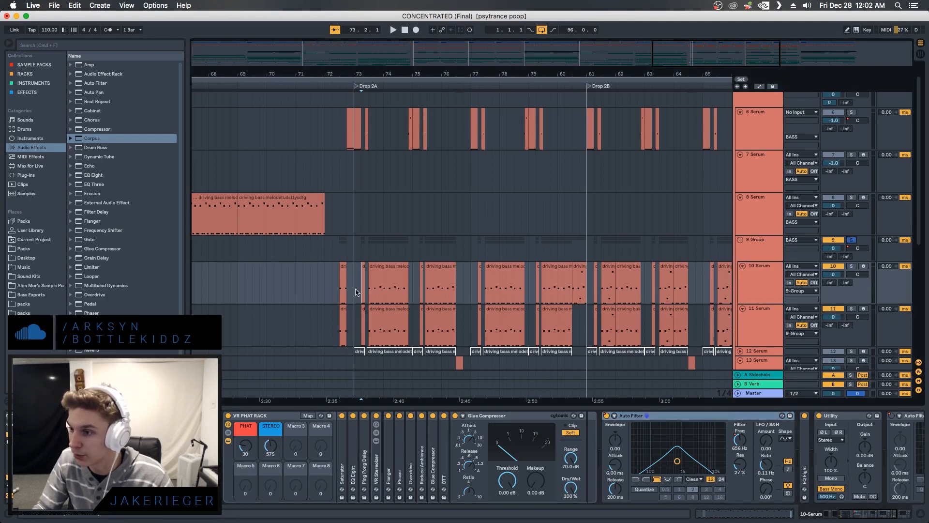
click(606, 415)
key(space)
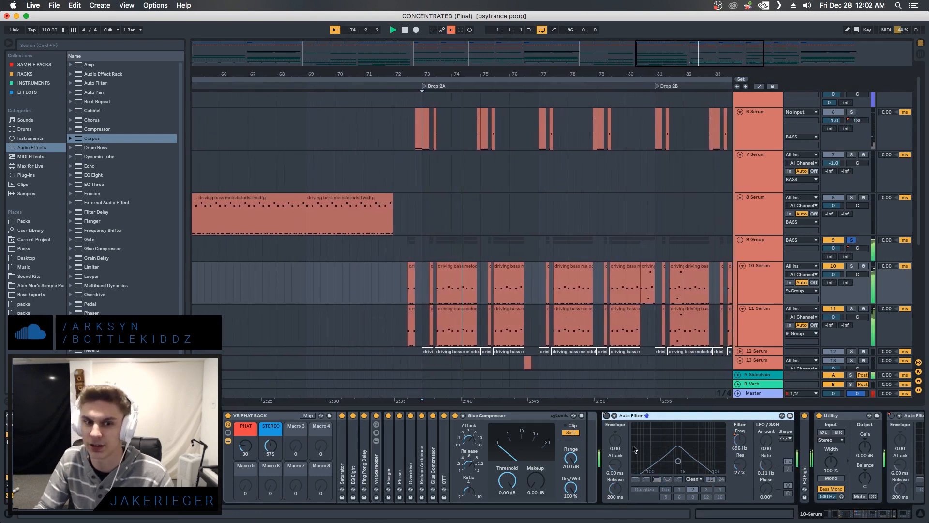
- Replay Drop 2A with 10 Serum's Auto Filter re-enabled, and solo the 10 Serum track
click(606, 415)
key(space)
key(space)
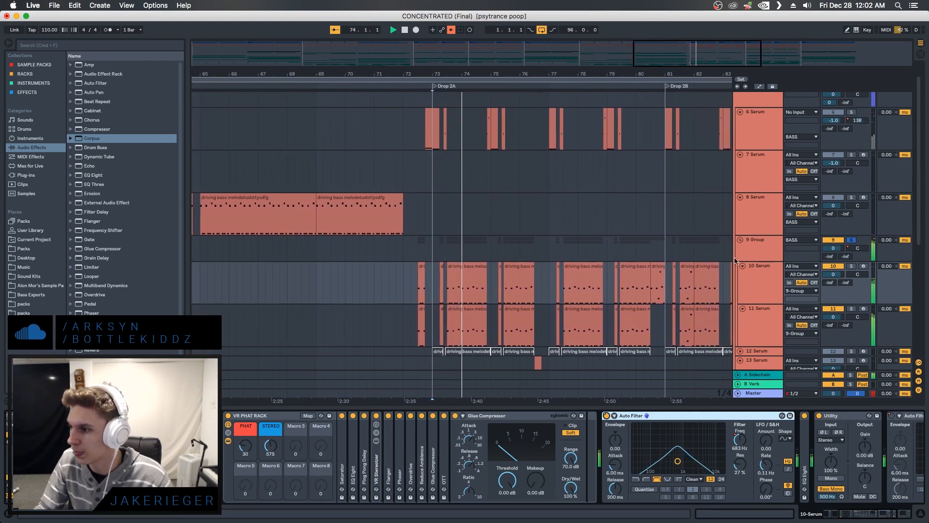
click(852, 266)
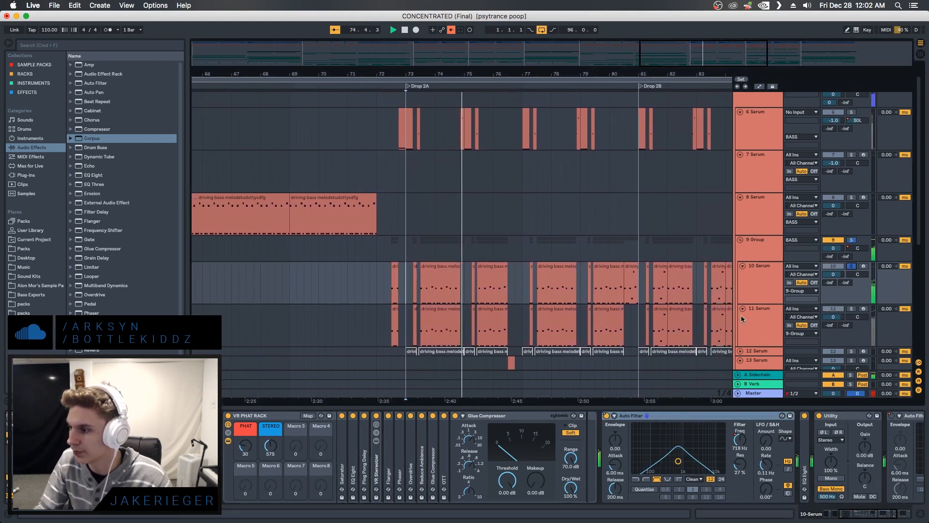
click(881, 512)
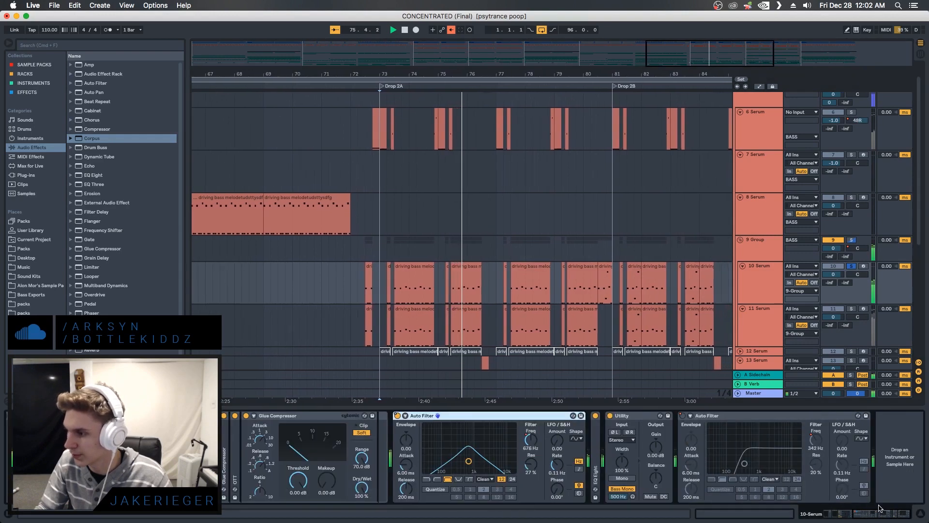
drag(880, 517, 806, 517)
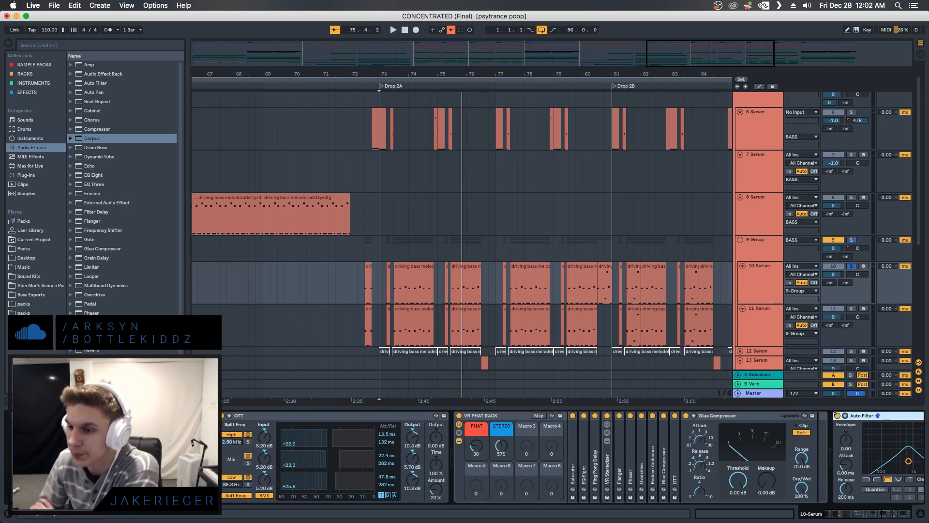
click(37, 415)
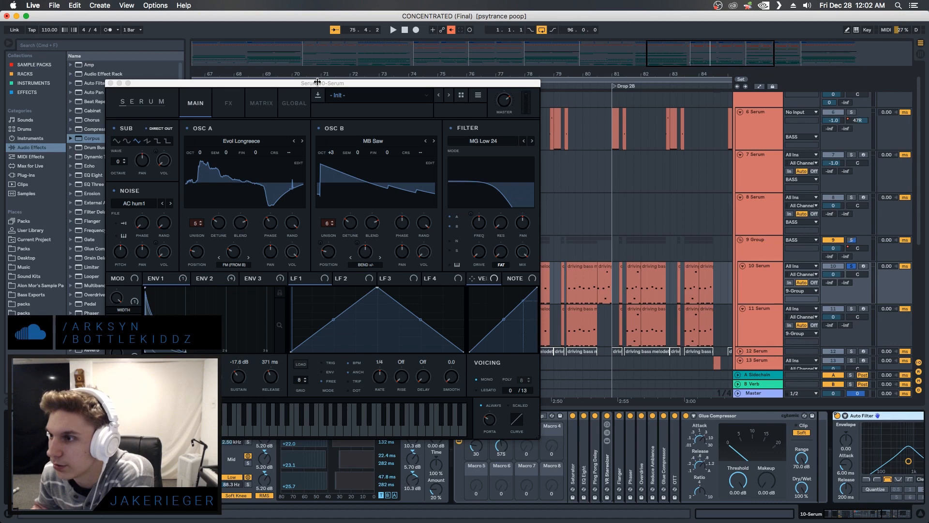
drag(316, 81, 333, 82)
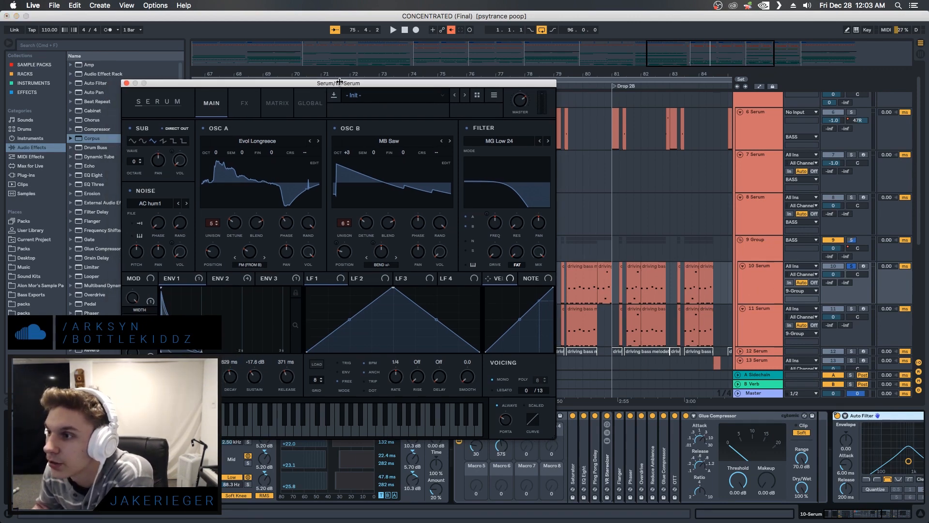
drag(339, 82, 324, 74)
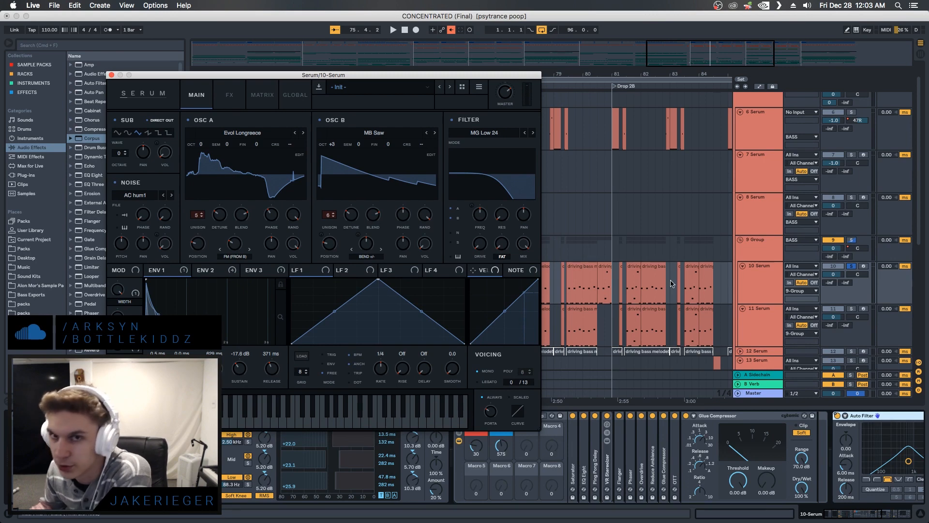
drag(320, 74, 302, 77)
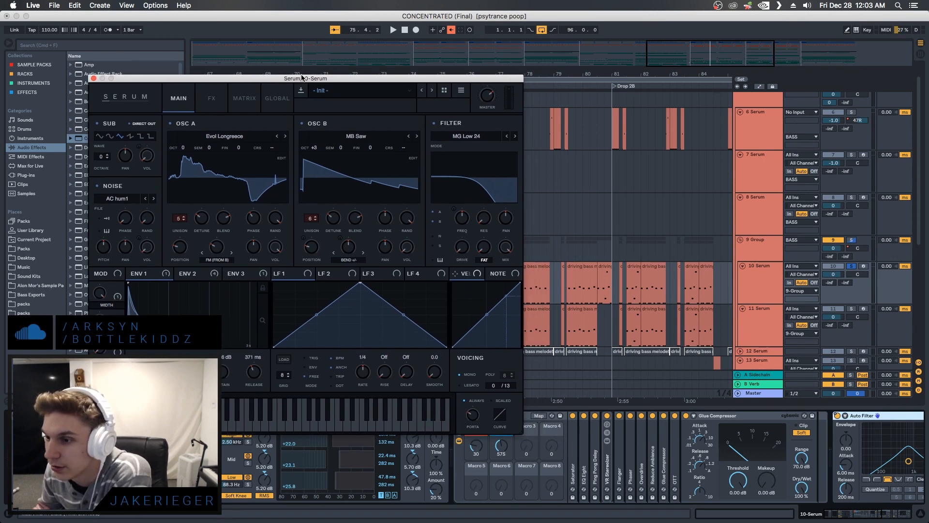
- Examine the wavetable lists of both oscillators, locating Evol Longreece under Digital and MB Saw under Analog
click(209, 137)
mouse_move(210, 194)
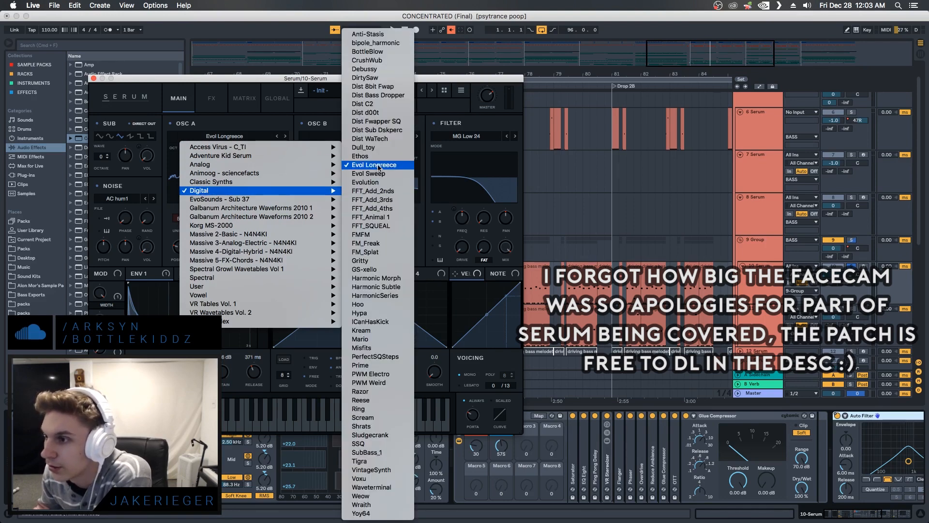
click(246, 82)
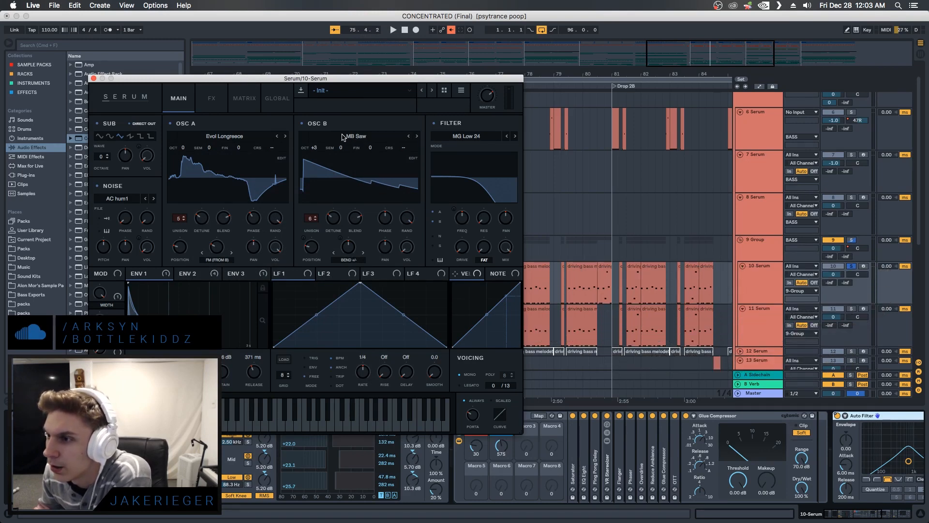
click(356, 137)
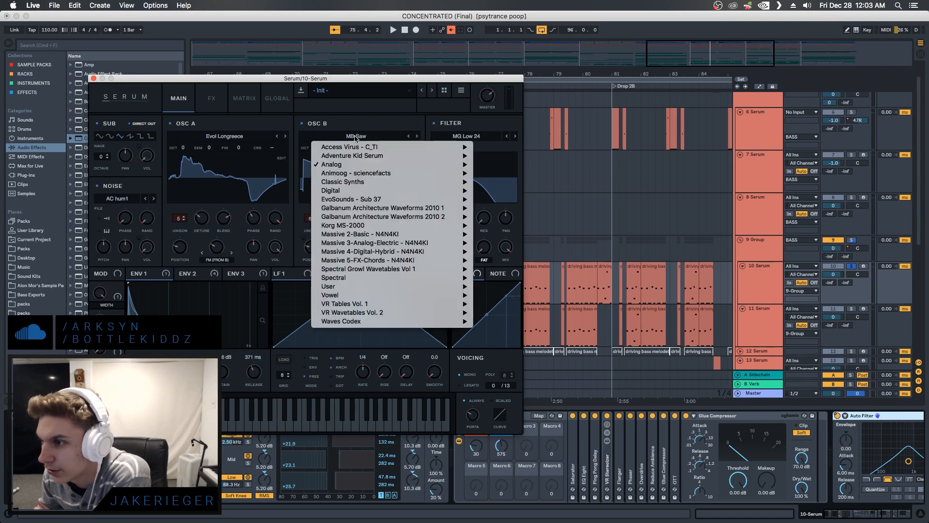
mouse_move(345, 166)
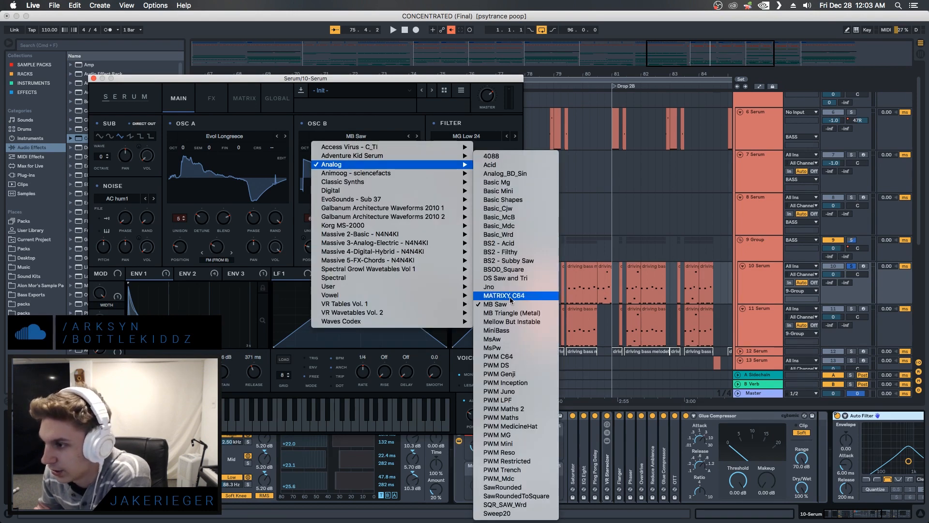
click(495, 304)
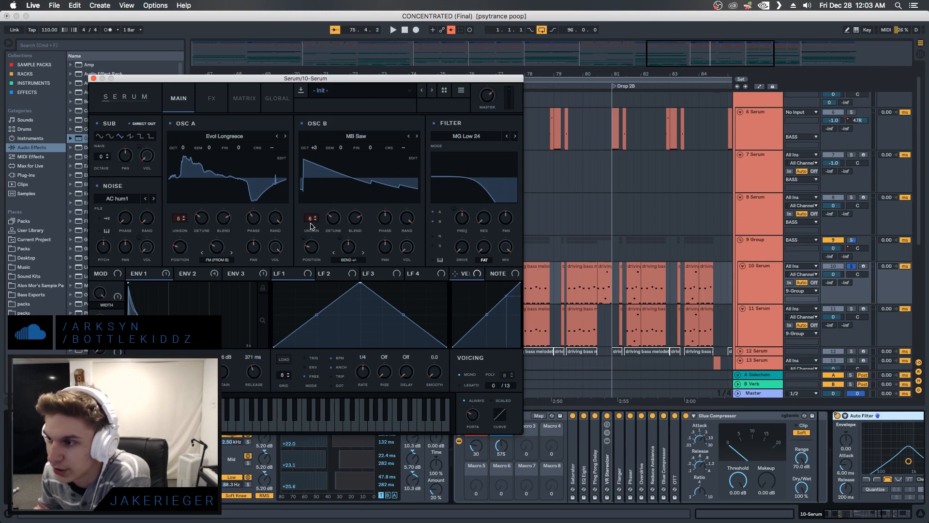
- Review oscillator A's unison detune, wavetable position and list of warp modes in the Serum patch
drag(199, 225, 202, 222)
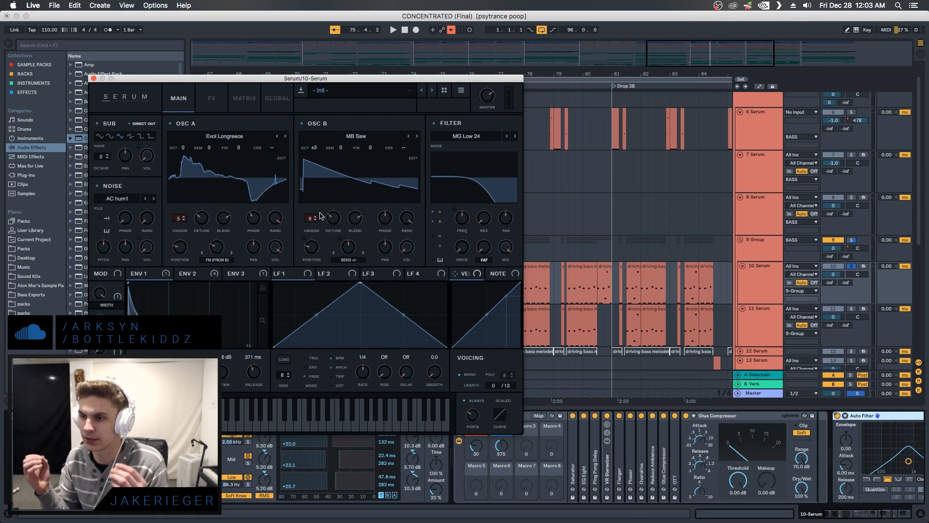
mouse_move(301, 80)
mouse_down()
mouse_move(311, 72)
mouse_move(308, 85)
mouse_up()
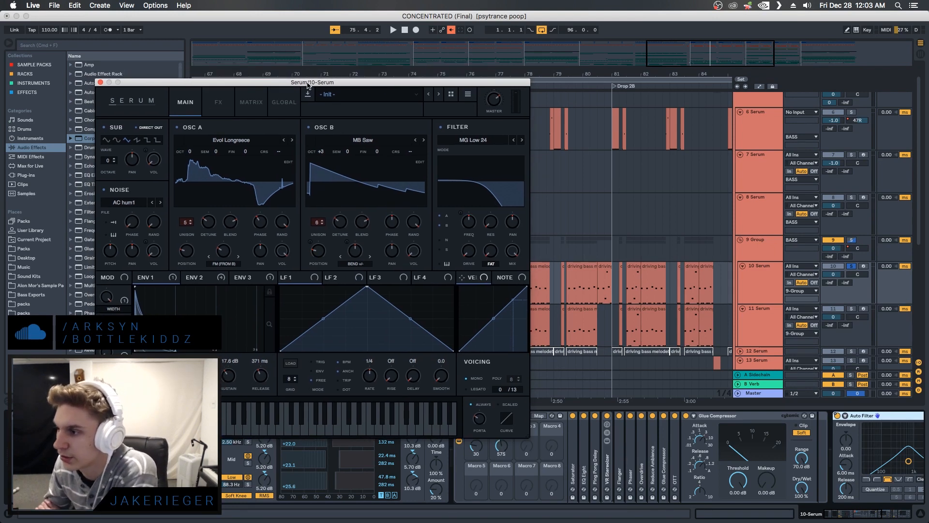
drag(271, 84, 264, 100)
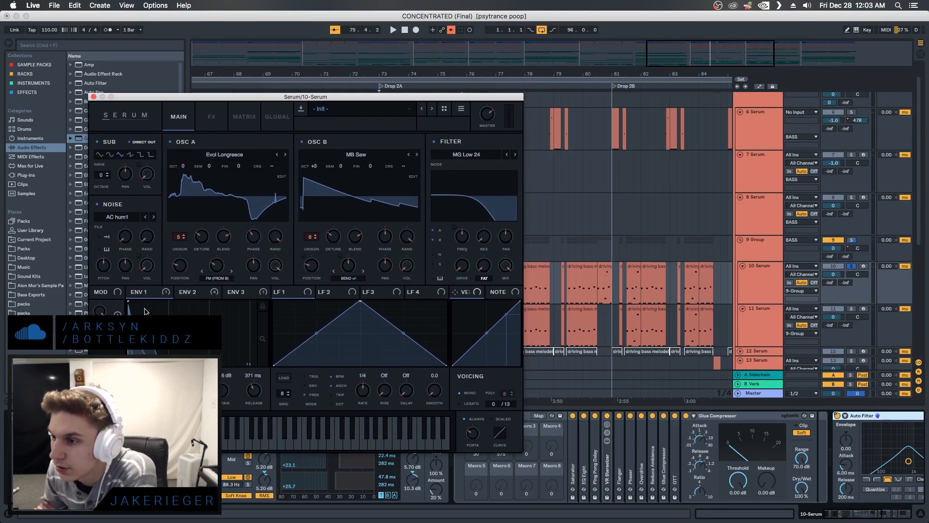
drag(178, 270, 179, 268)
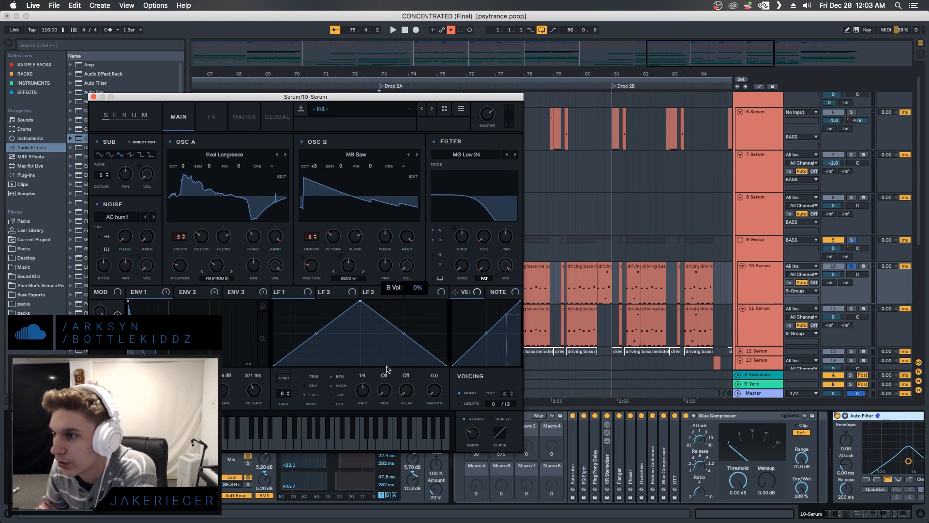
click(217, 278)
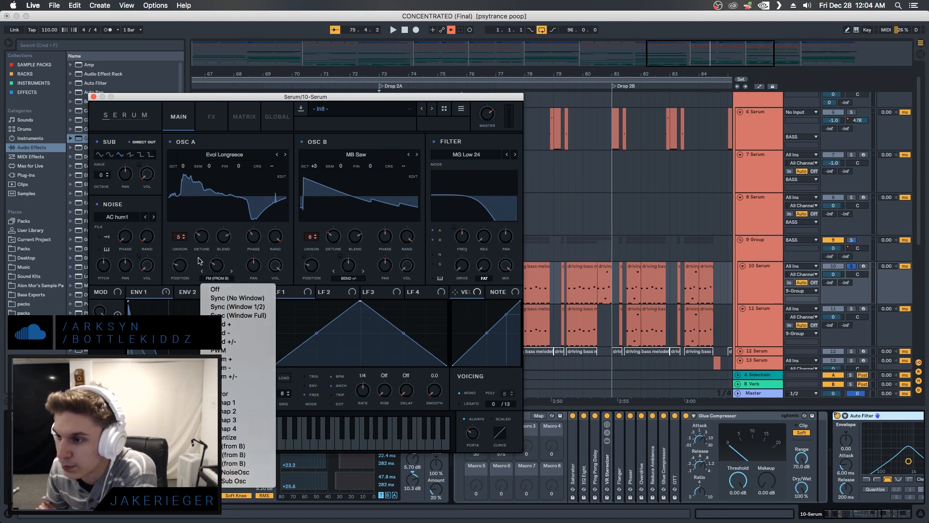
click(216, 274)
click(213, 269)
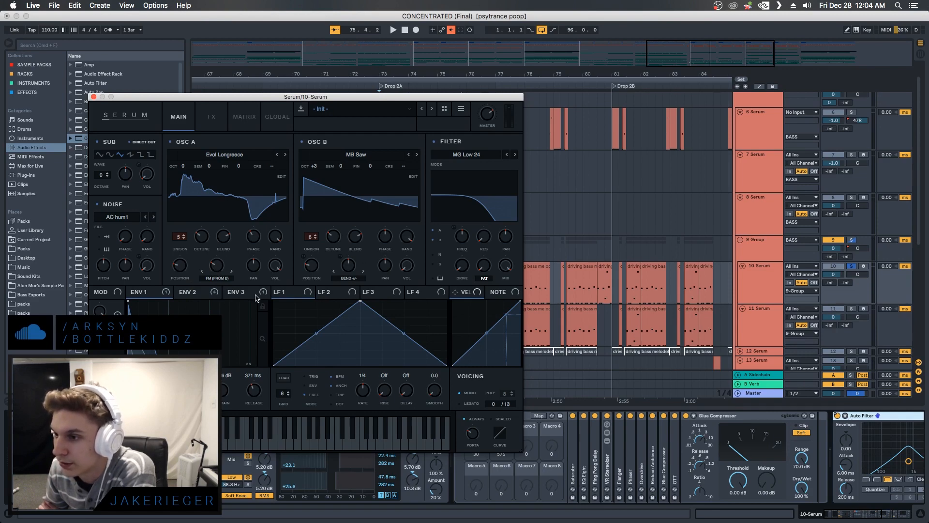
- Display Envelope 2's modulation targets and check oscillator B's warp mode and the filter's Normal types
click(195, 295)
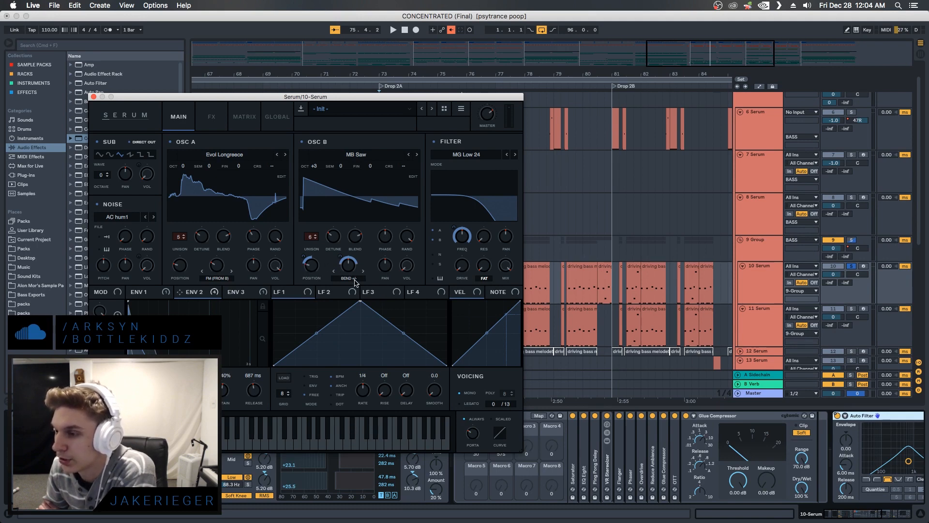
click(356, 279)
click(329, 253)
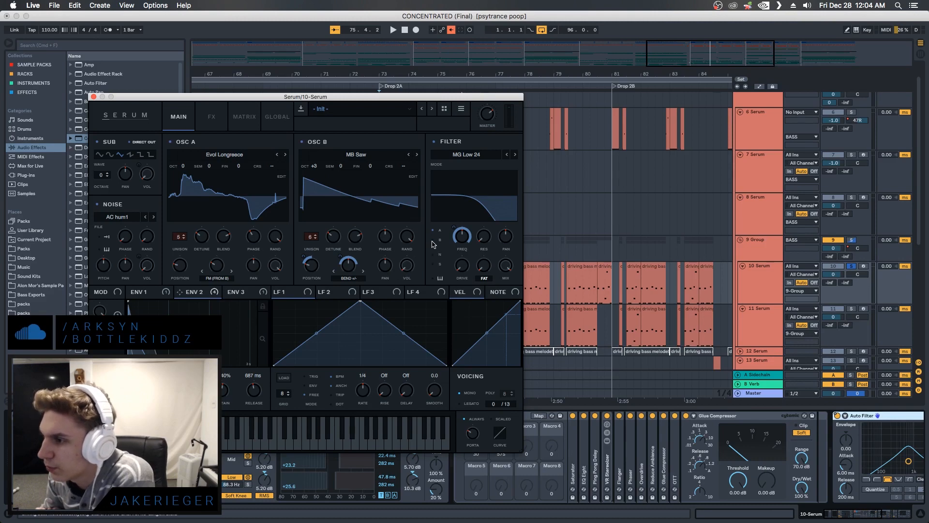
click(477, 155)
mouse_move(469, 168)
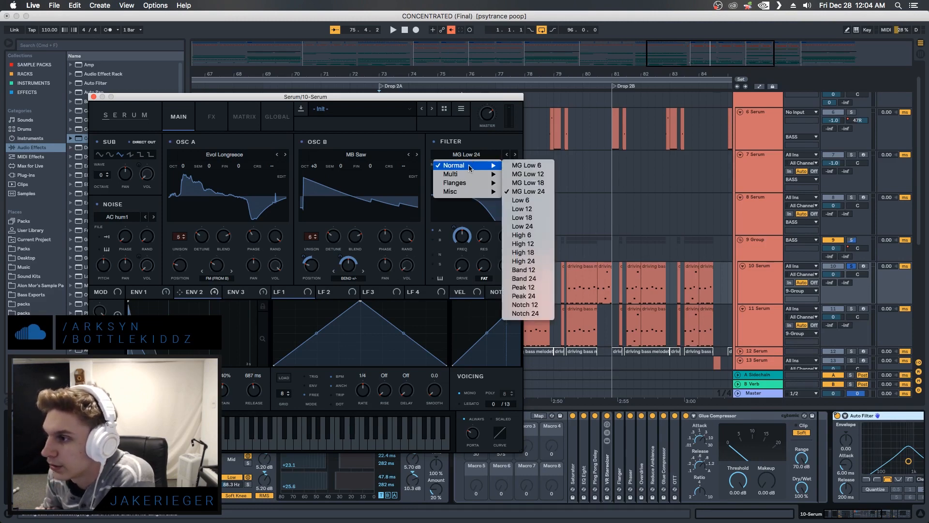
click(488, 141)
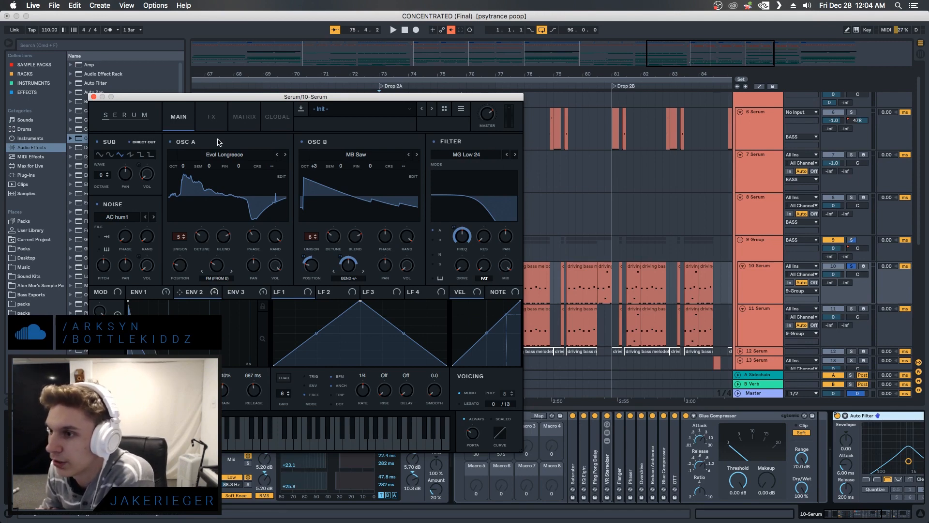
- Review the distortion types in Serum's effects, keeping Tube, and lower the distortion filter's cutoff and resonance
click(212, 117)
mouse_move(229, 98)
mouse_down()
mouse_move(219, 86)
mouse_move(181, 91)
mouse_move(228, 98)
mouse_up()
click(258, 153)
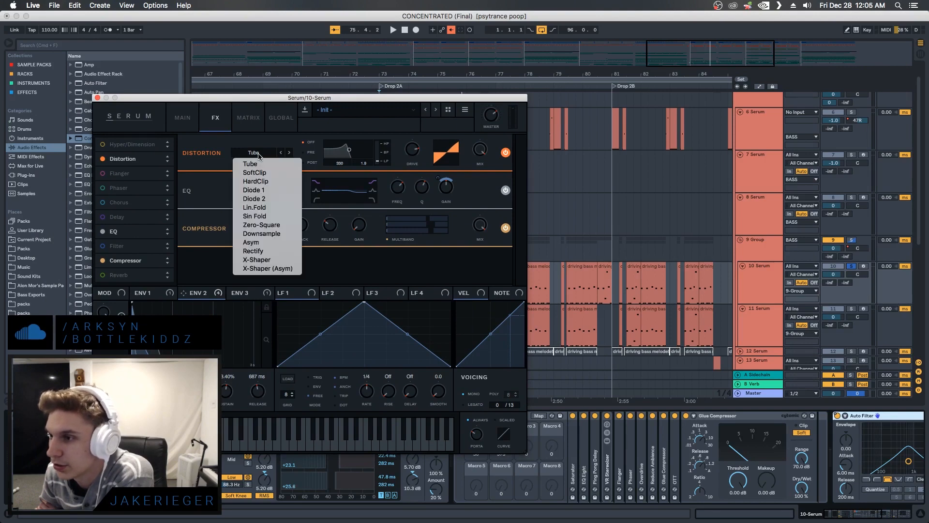
click(214, 155)
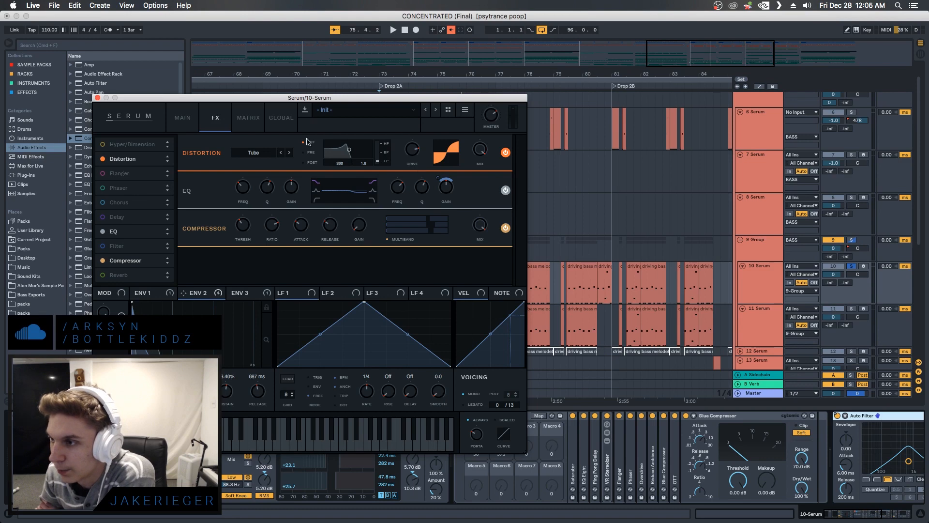
drag(352, 153, 341, 161)
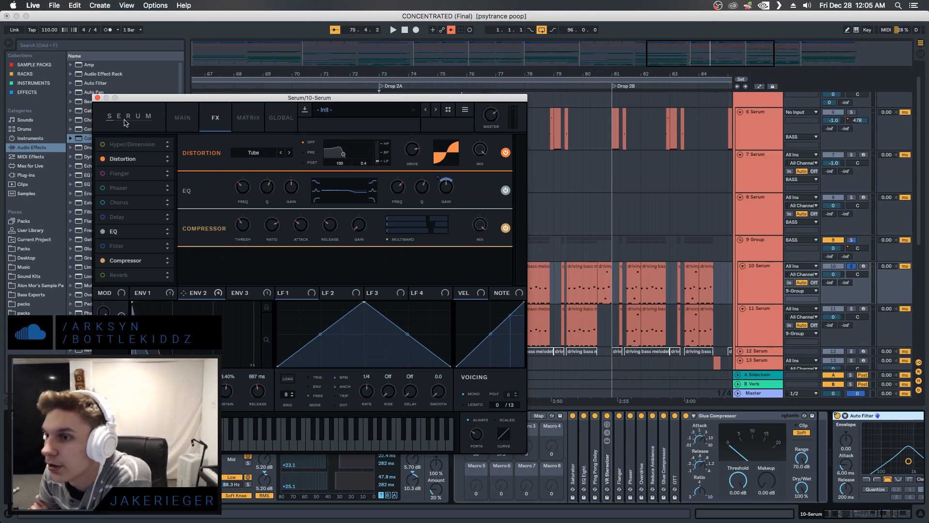
- Close the Serum window from its main page and play 10 Serum's clips from the start of Drop 2A
click(182, 118)
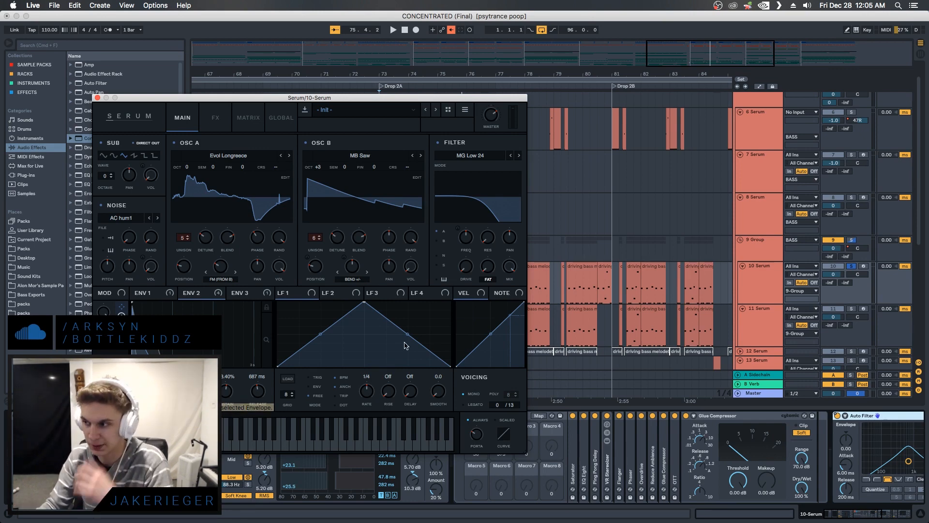
click(98, 98)
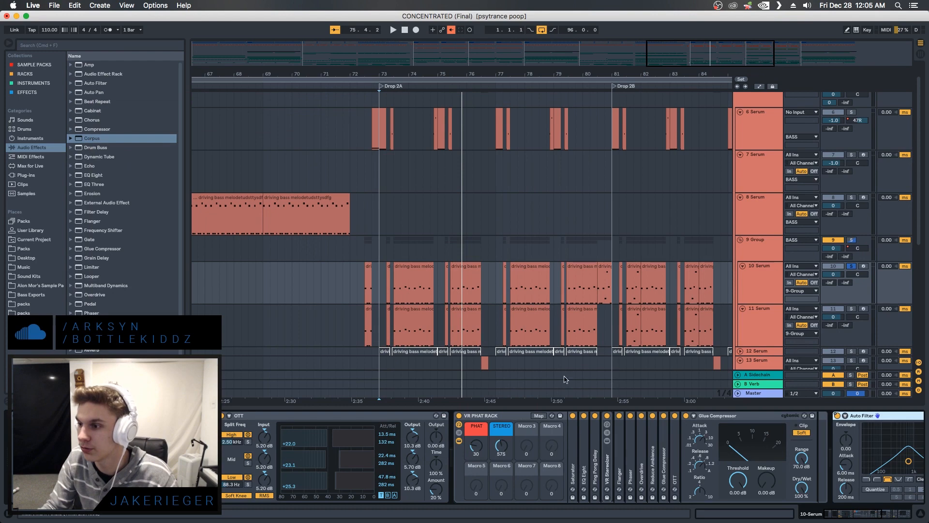
drag(380, 283, 612, 283)
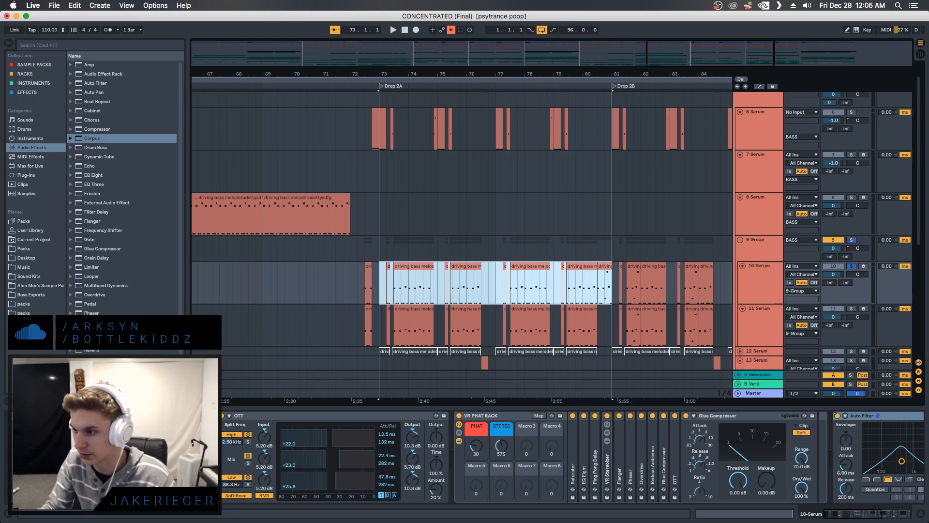
scroll(462, 242, left, 5)
key(space)
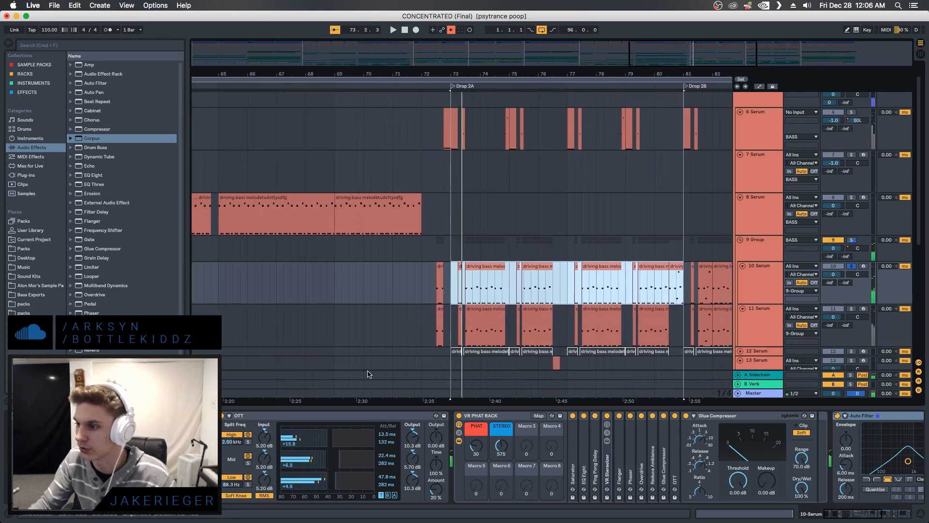
click(454, 286)
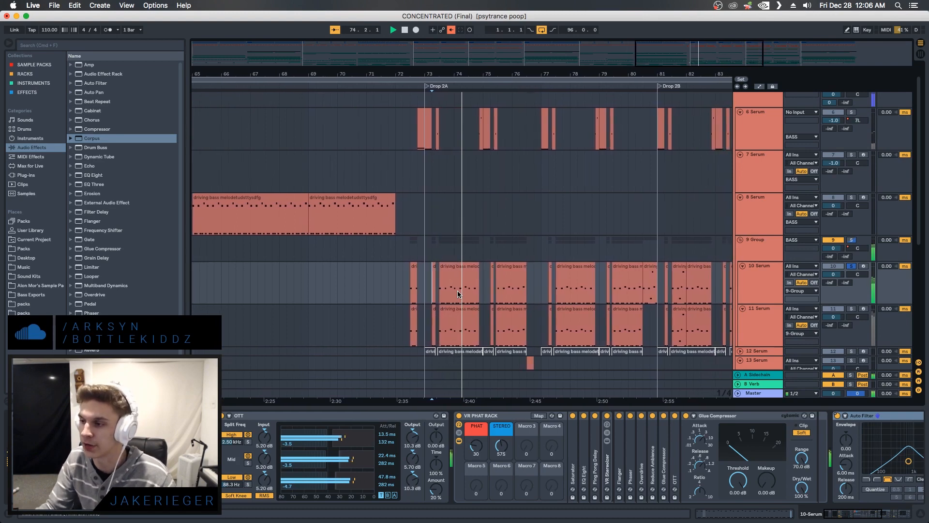
key(space)
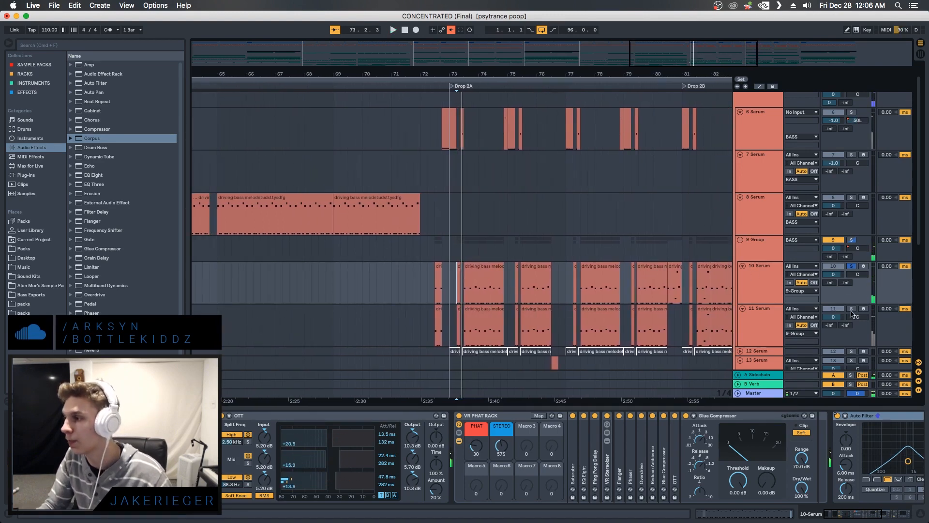
click(771, 311)
click(851, 266)
click(771, 276)
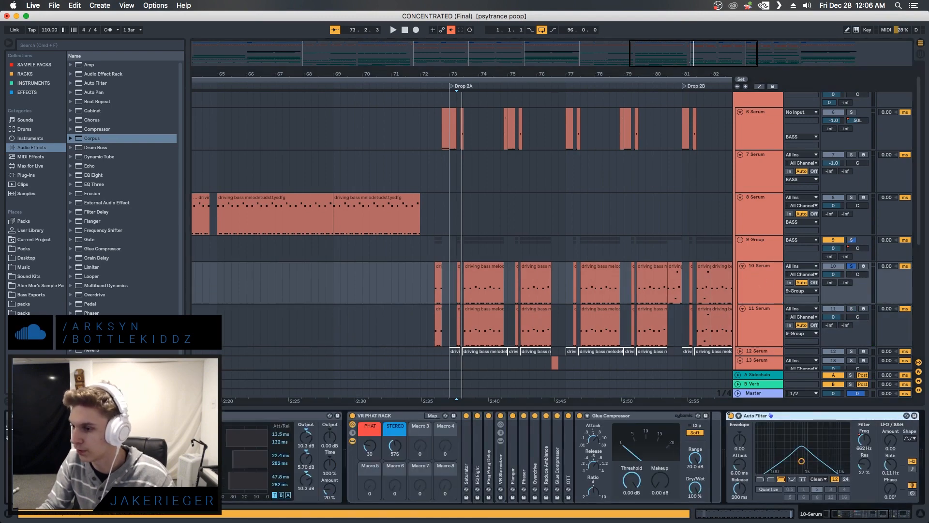
drag(680, 63, 709, 52)
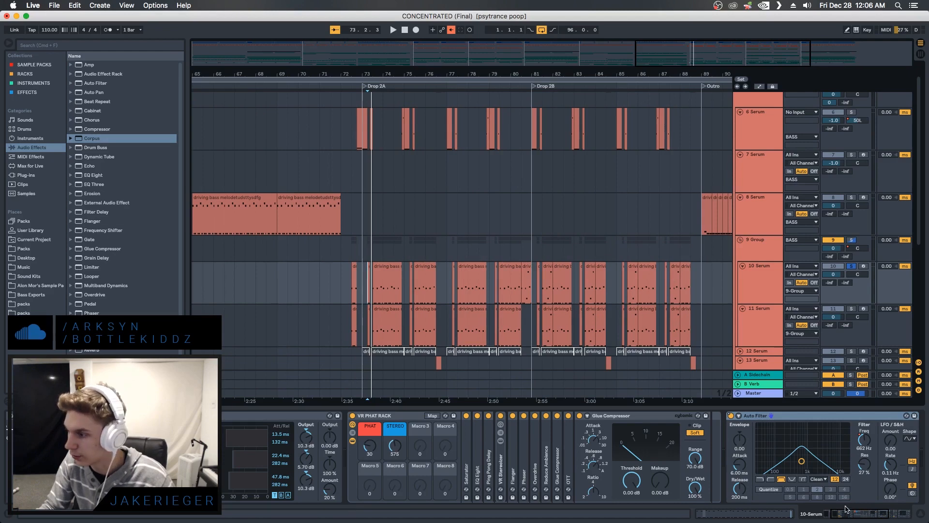
drag(845, 509, 786, 510)
scroll(230, 416, right, 15)
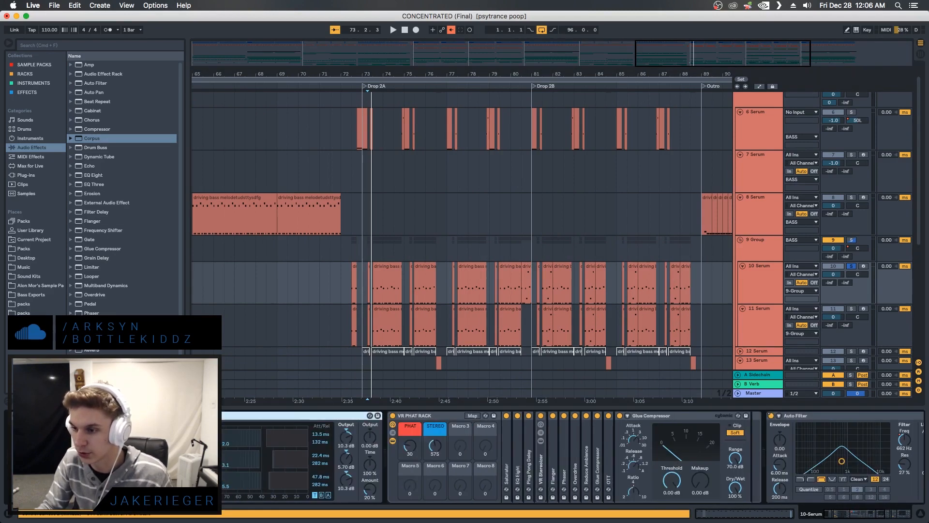
scroll(231, 416, right, 5)
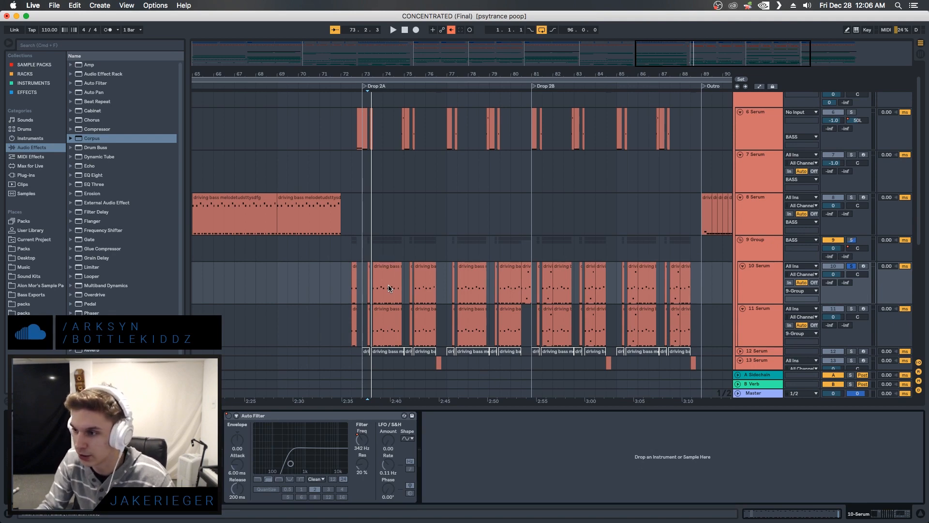
key(space)
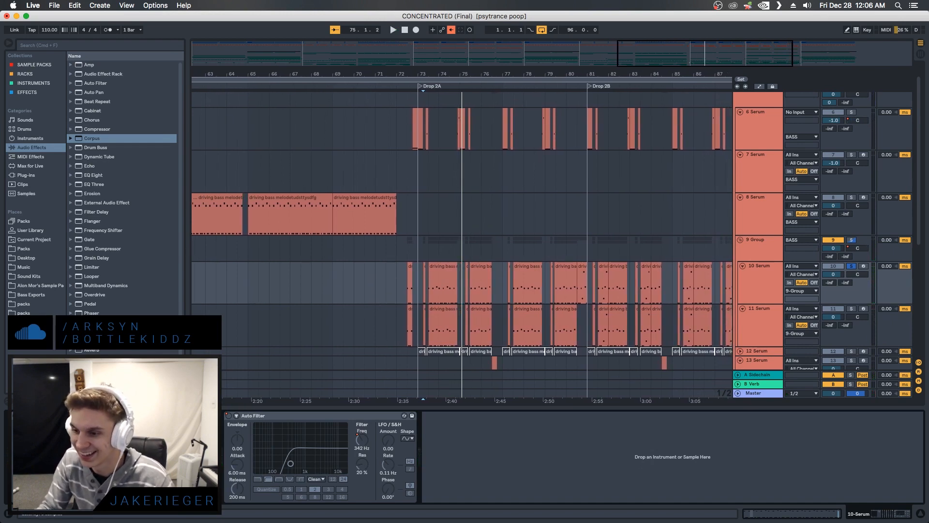
- Open the FabFilter Saturn window on 10 Serum and move it clear to inspect the low band's settings
double_click(17, 454)
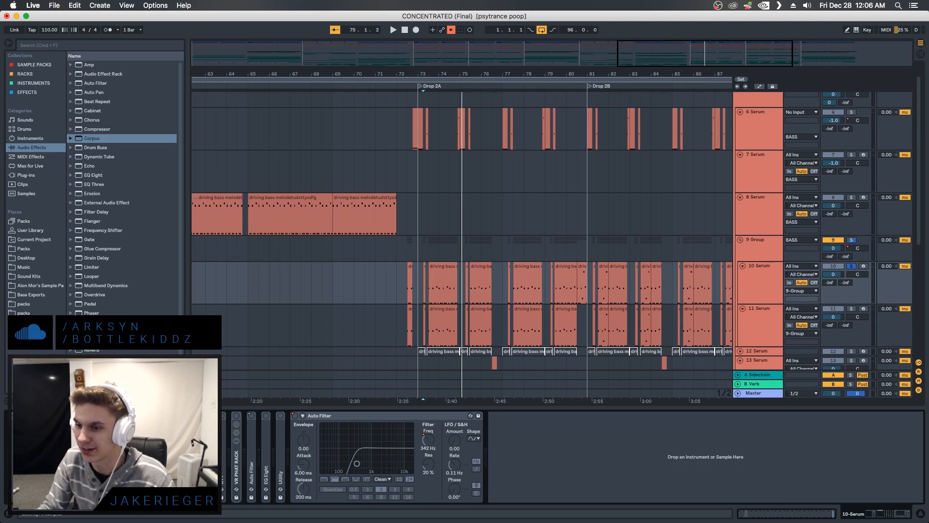
drag(210, 204, 322, 177)
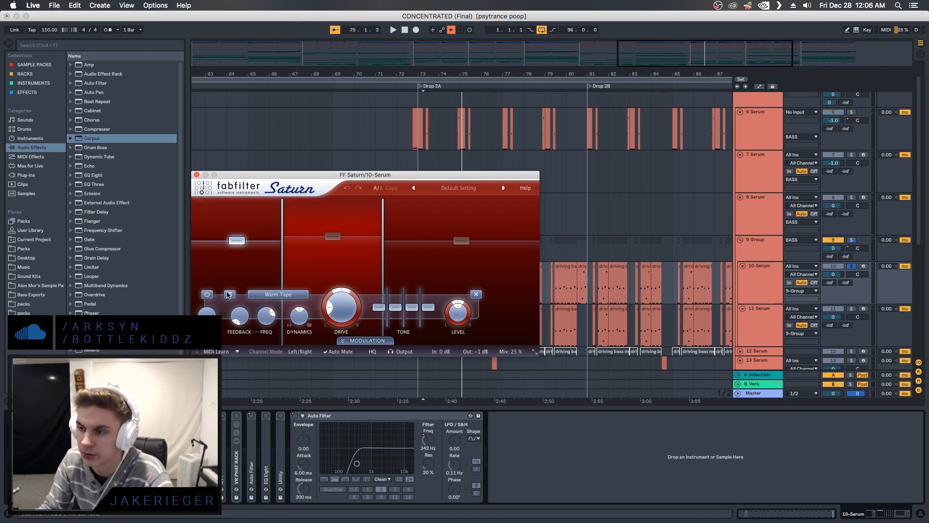
drag(283, 174, 304, 189)
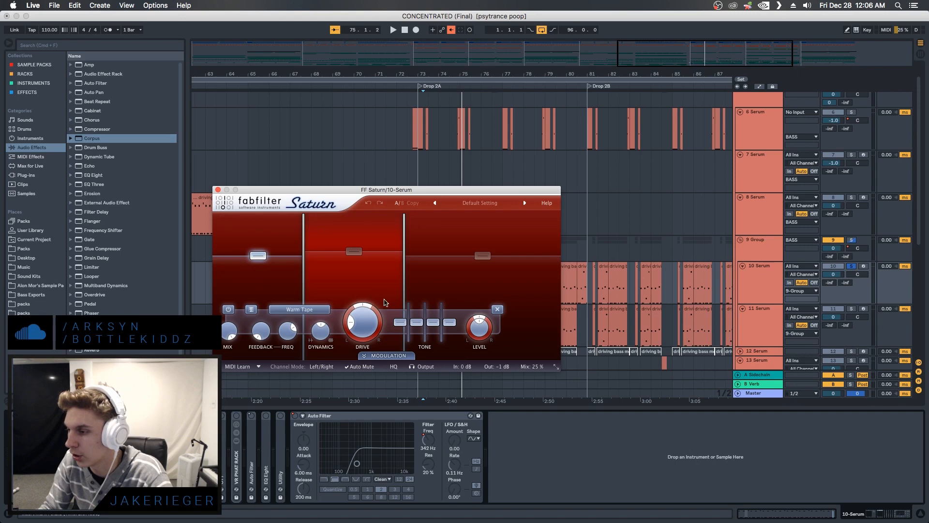
mouse_move(368, 336)
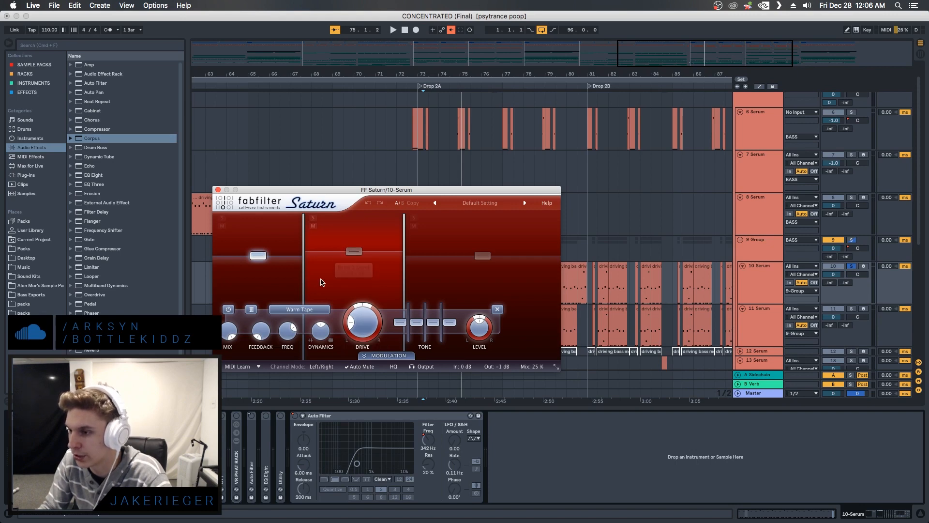
- Select Saturn's middle band and check its level, available distortion styles and drive, keeping Smooth Amp
click(328, 263)
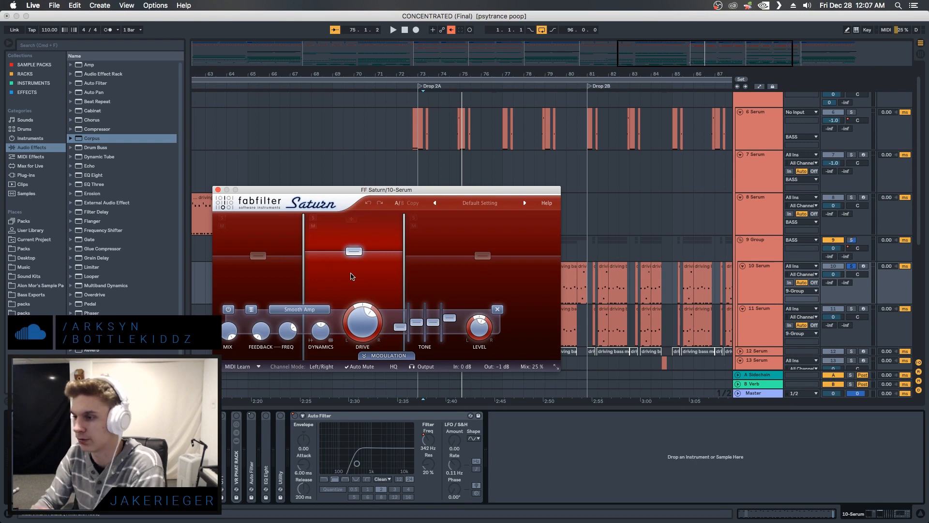
drag(341, 188, 270, 211)
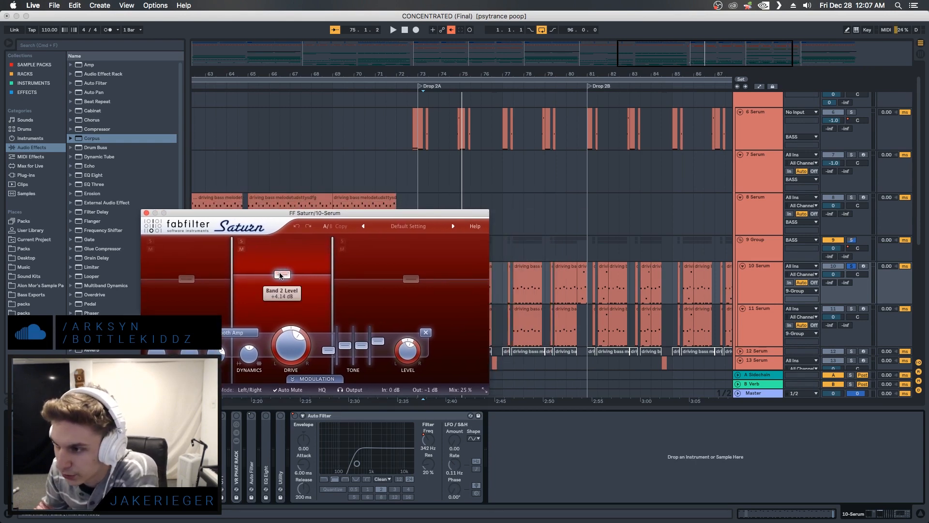
click(244, 332)
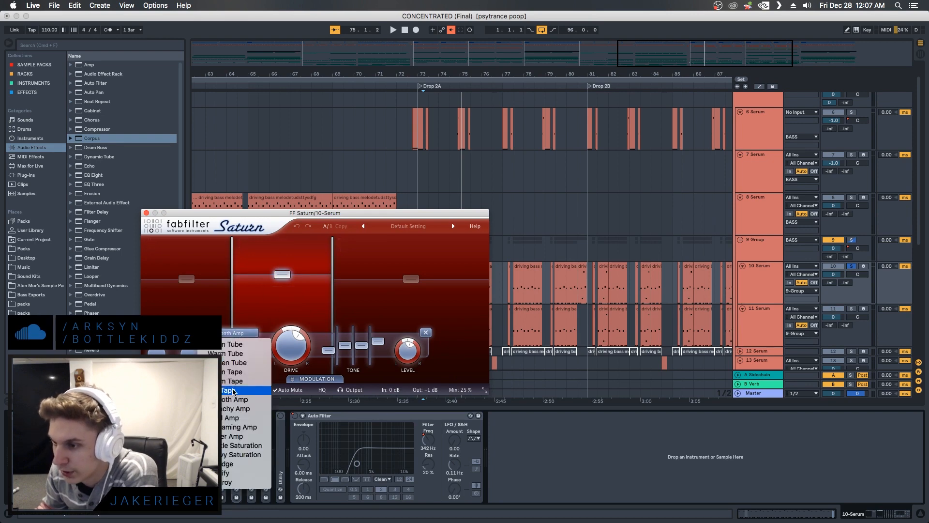
click(279, 301)
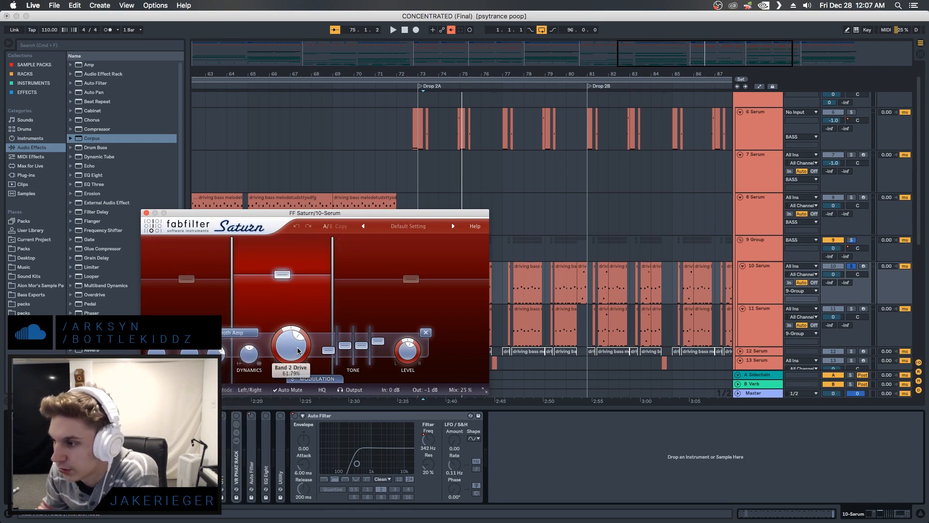
mouse_move(298, 351)
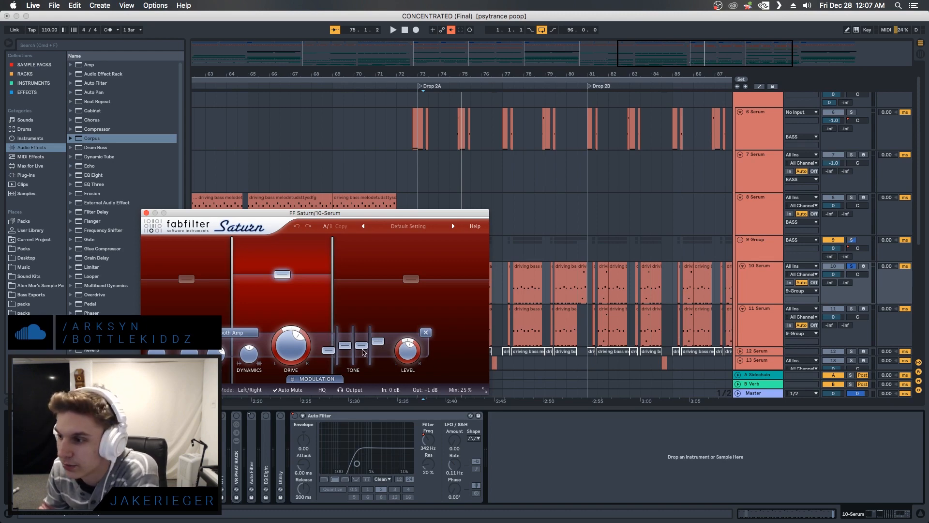
- Select Saturn's high band to check its drive and the overall mix, and close the Saturn window
click(385, 297)
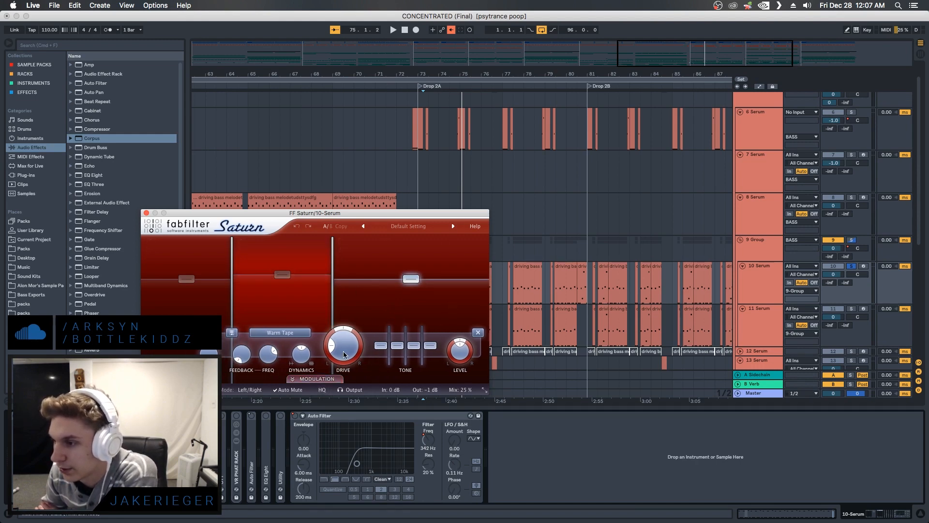
mouse_move(344, 339)
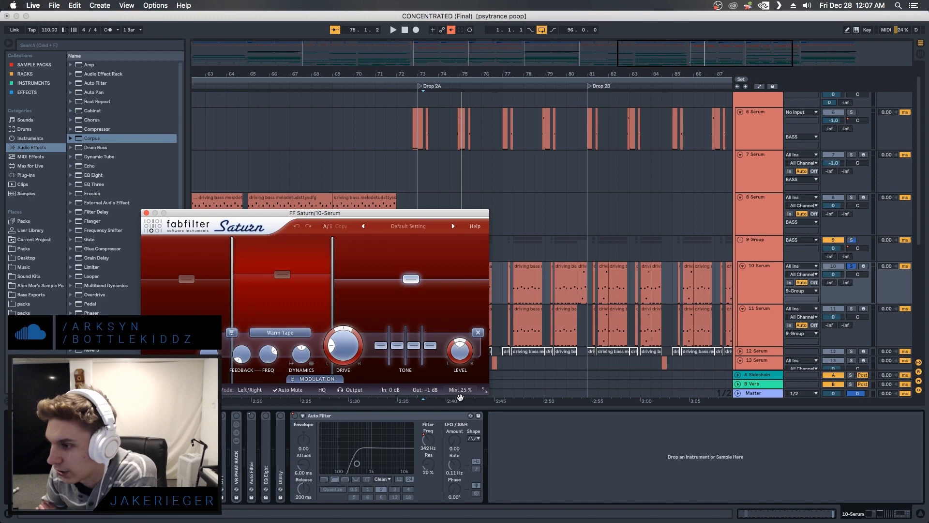
mouse_move(459, 394)
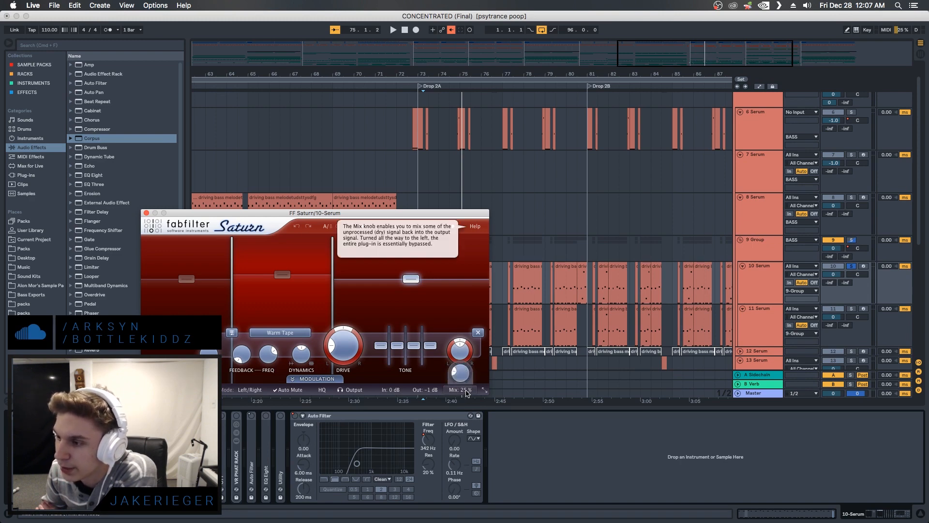
click(146, 213)
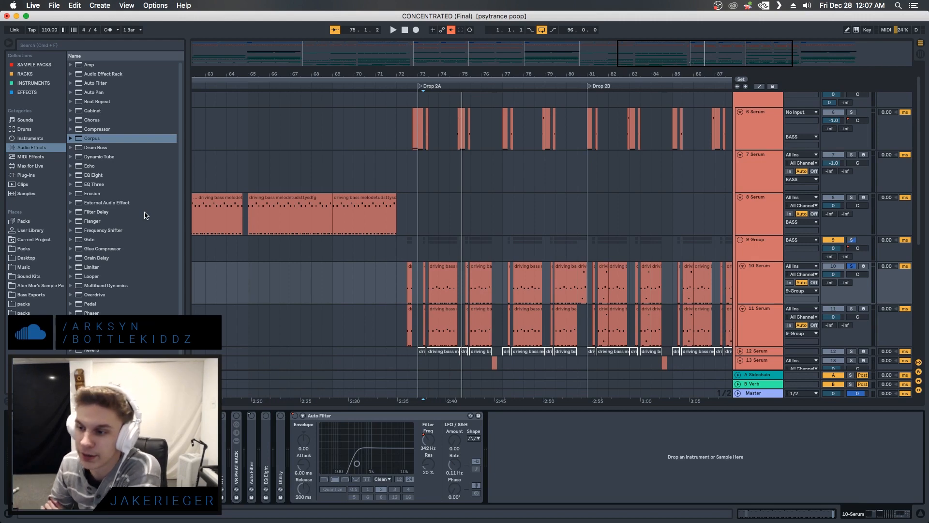
double_click(224, 456)
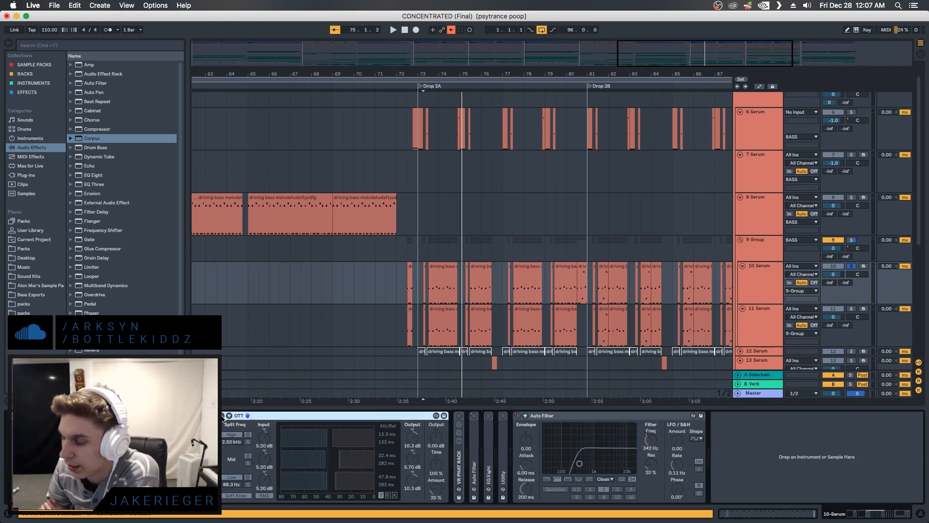
double_click(291, 419)
double_click(237, 466)
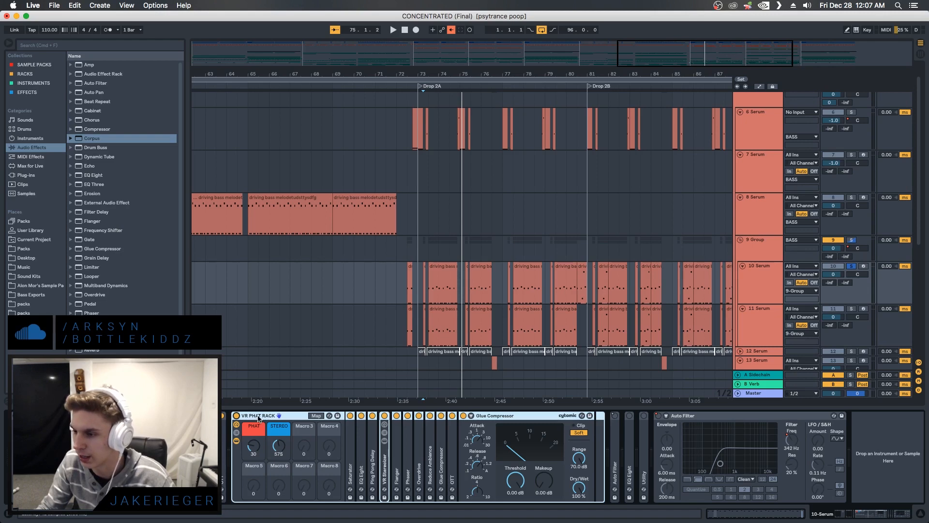
double_click(259, 416)
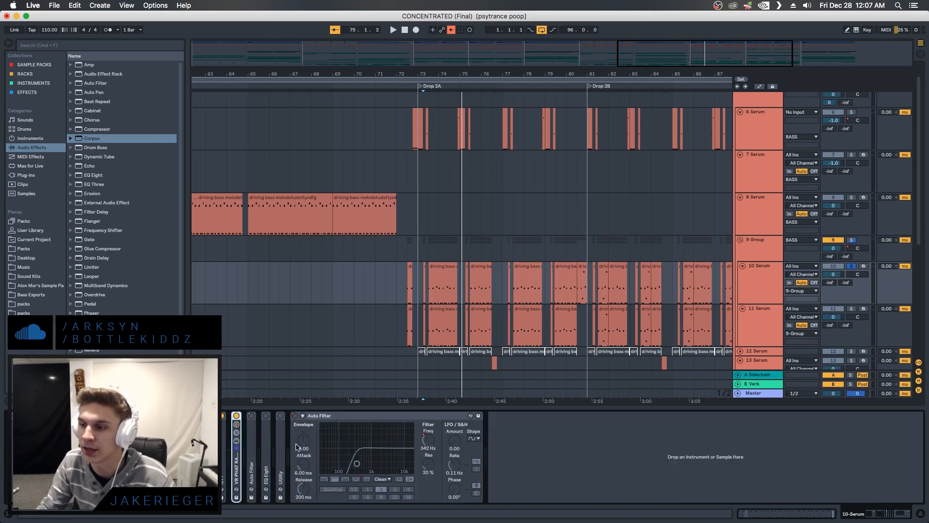
- Unfold the Auto Filter following VR PHAT RACK and recheck the rack's PHAT and STEREO macros, leaving the rack folded
double_click(251, 437)
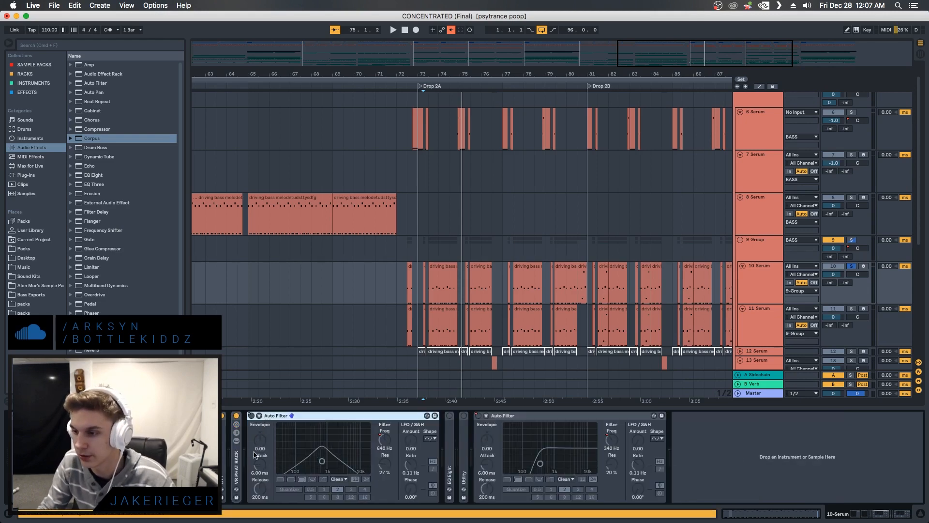
double_click(238, 465)
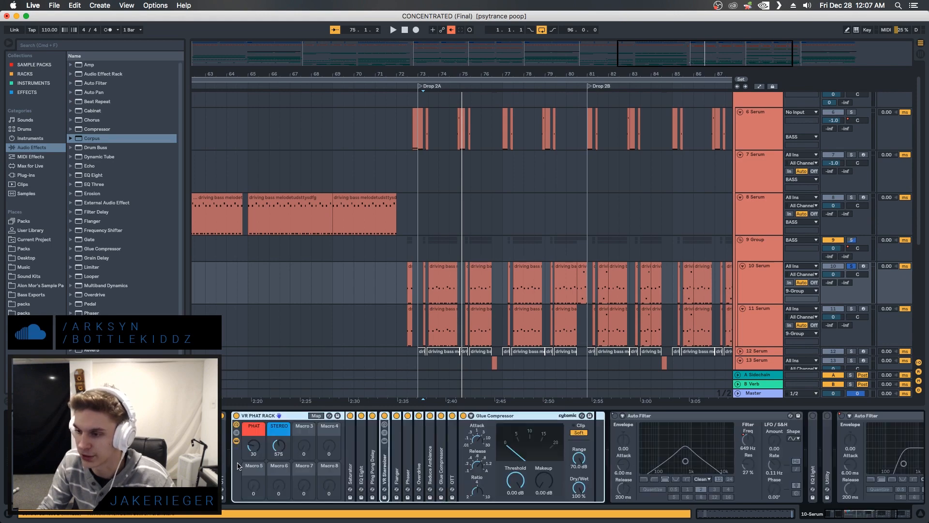
double_click(264, 416)
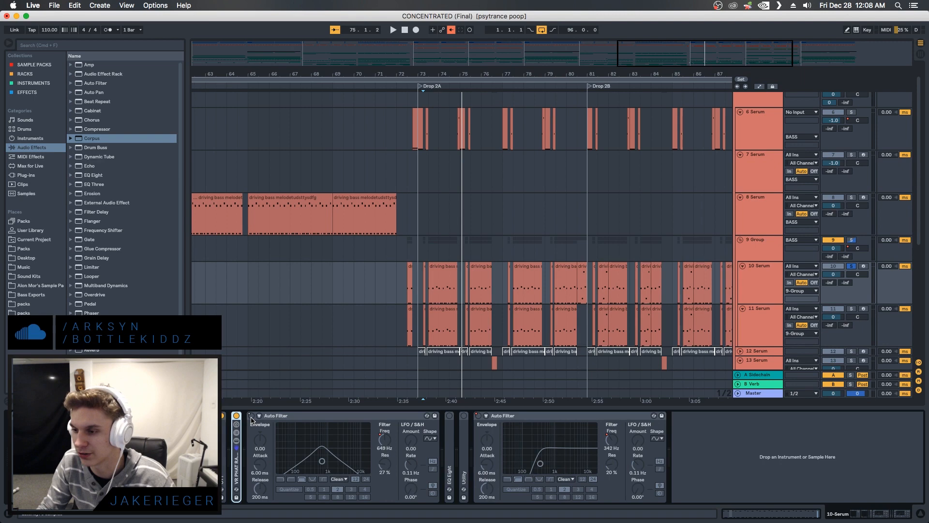
- Enable the band-pass Auto Filter on 10 Serum, play Drop 2A, and check the 24 slope before keeping the 12 slope
click(251, 416)
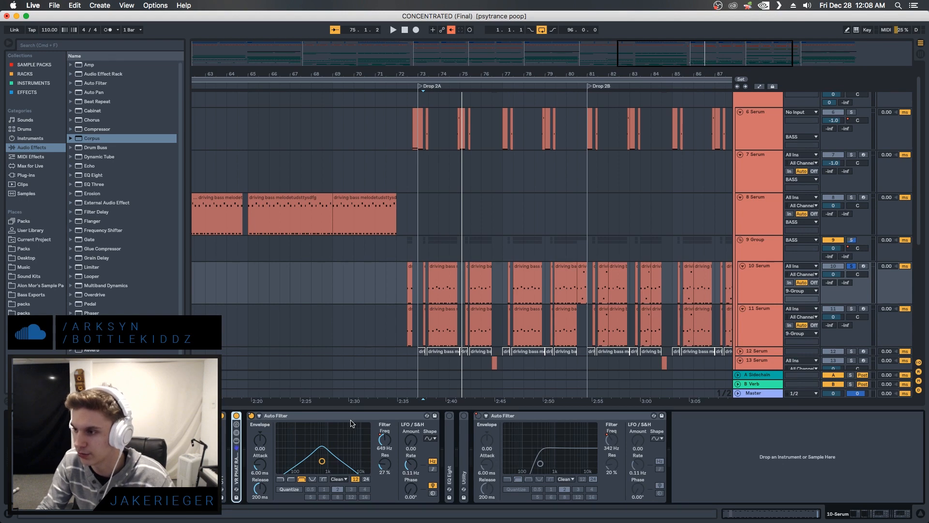
key(space)
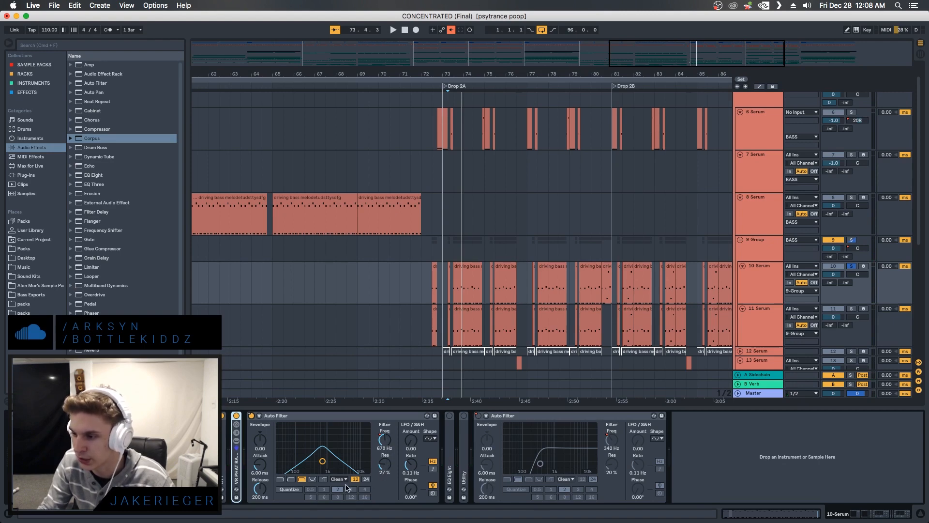
click(365, 479)
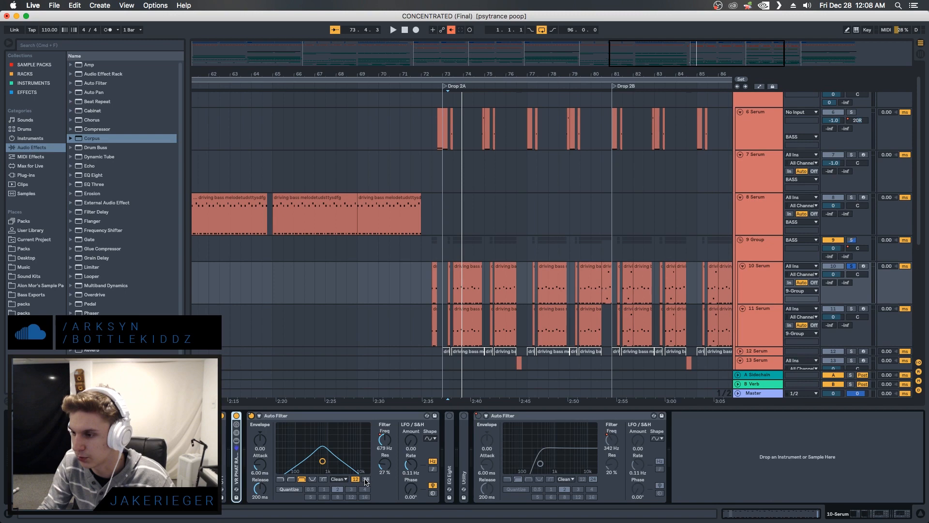
click(356, 479)
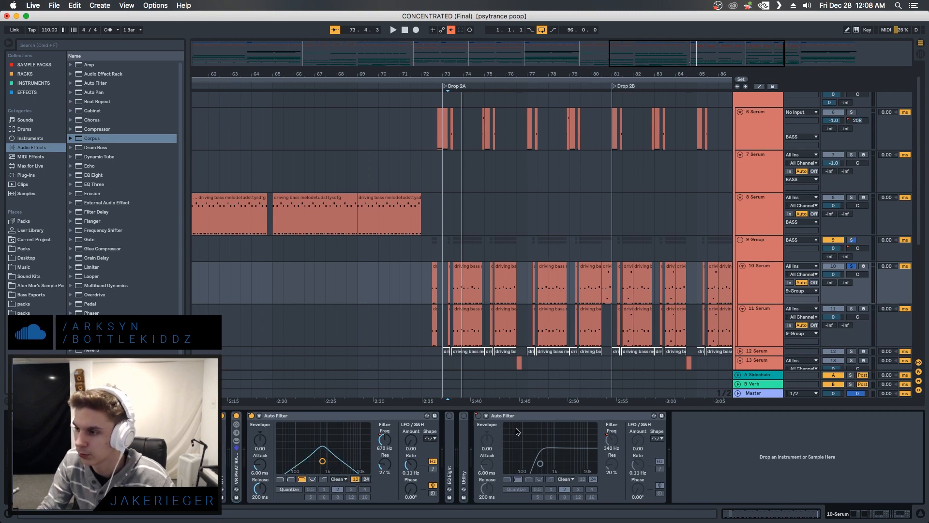
- Unfold 10 Serum's EQ Eight and Utility to inspect the EQ curve and Bass Mono setting, folding each again
double_click(448, 448)
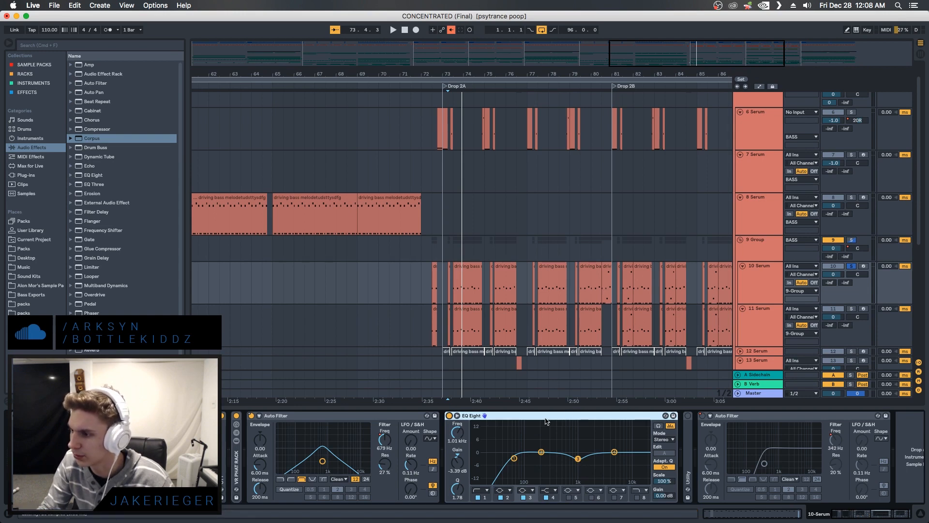
double_click(523, 418)
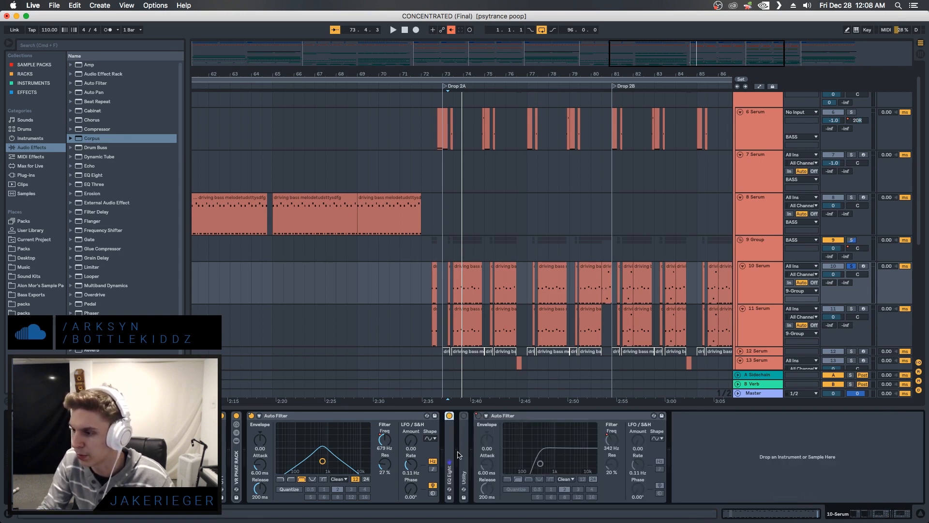
double_click(464, 422)
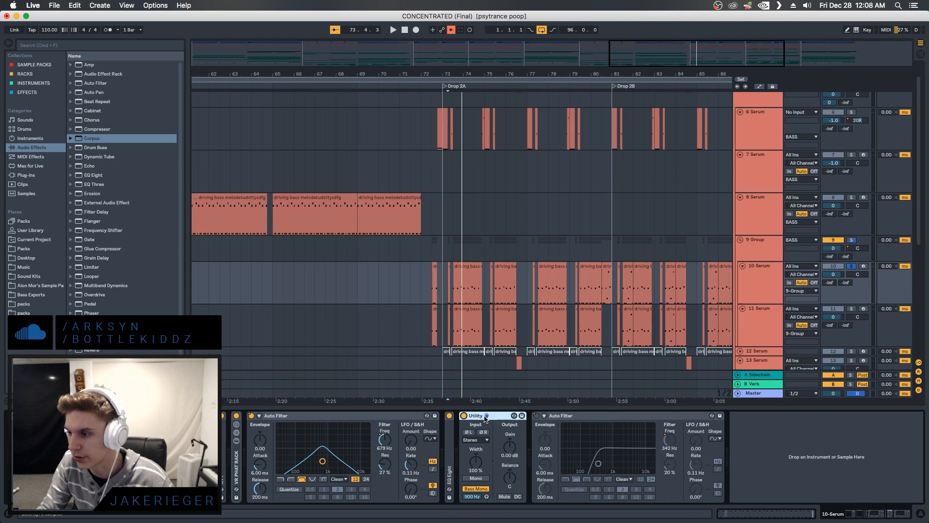
double_click(485, 418)
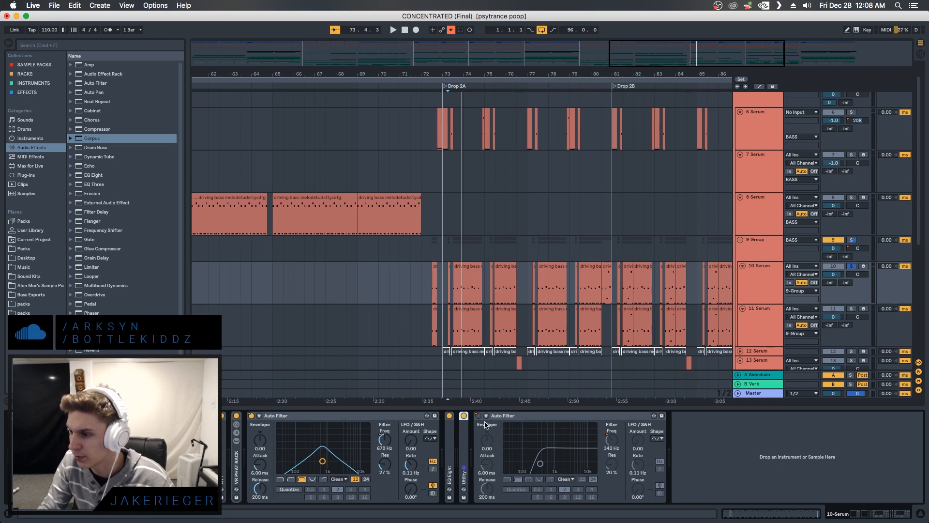
- Solo 11 Serum, display its device chain and play its clips in Drop 2A
click(851, 308)
click(749, 325)
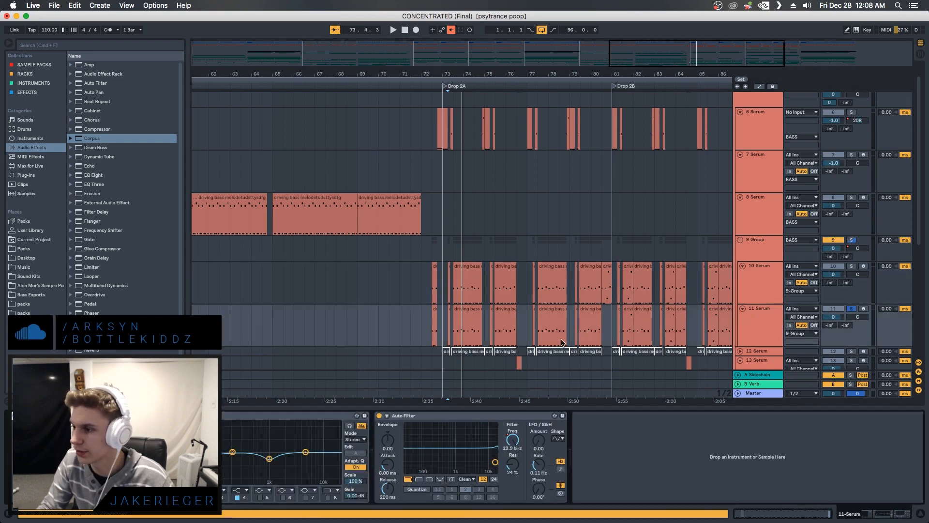
click(462, 326)
key(space)
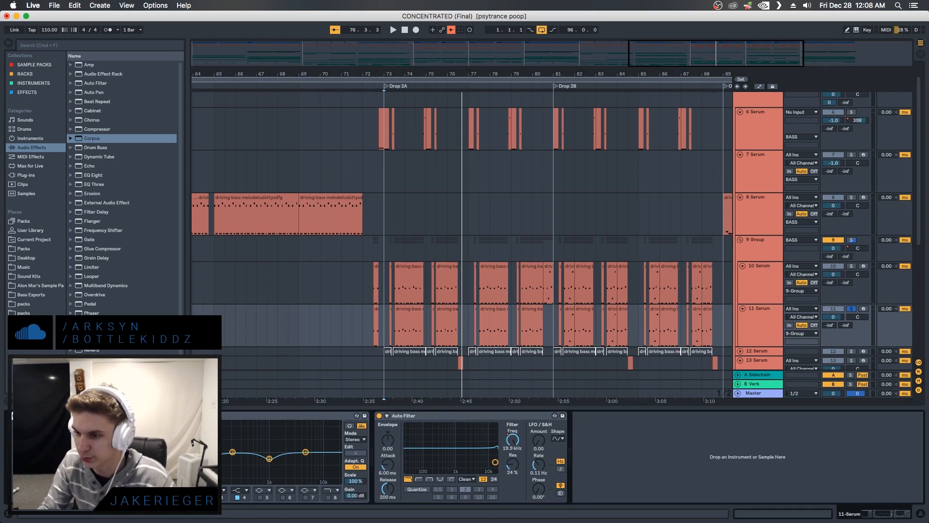
click(299, 415)
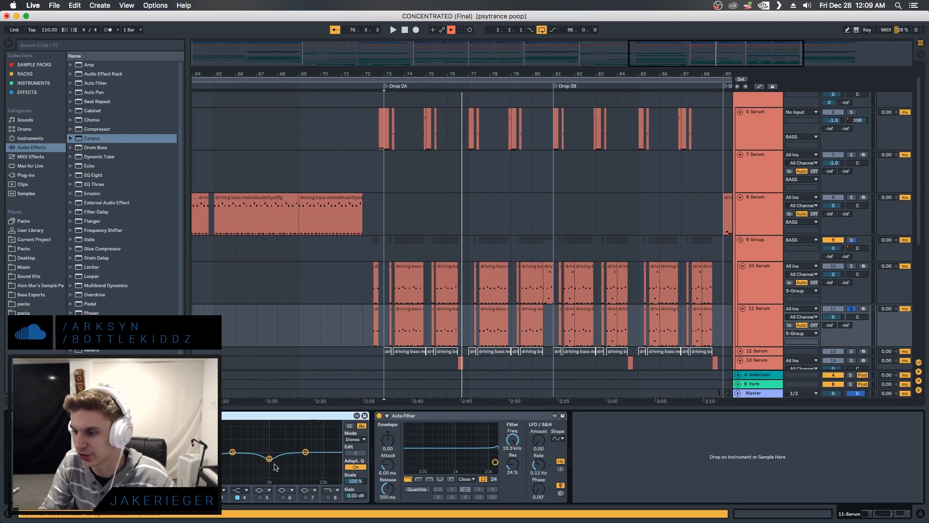
click(53, 416)
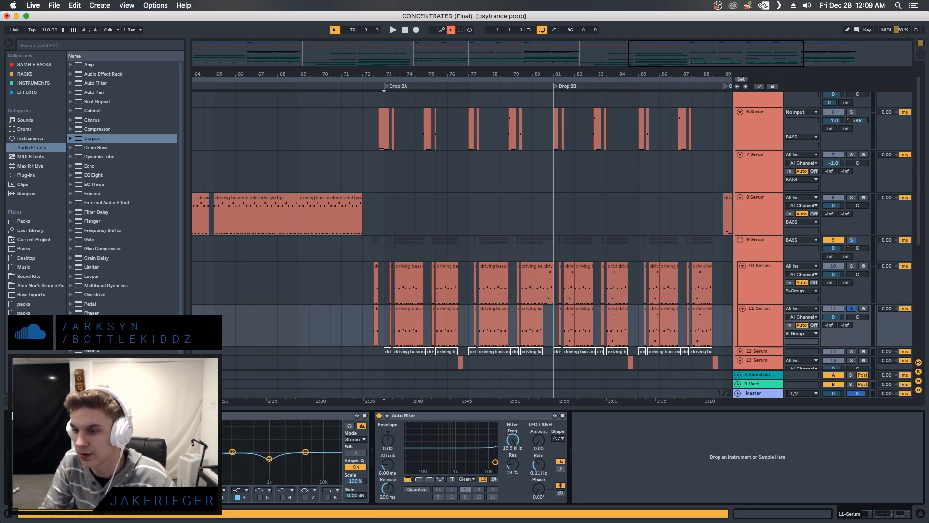
click(283, 414)
- Open 11 Serum's Serum patch and move its window up so the oscillators, envelopes and filter can be examined
scroll(406, 331, down, 6)
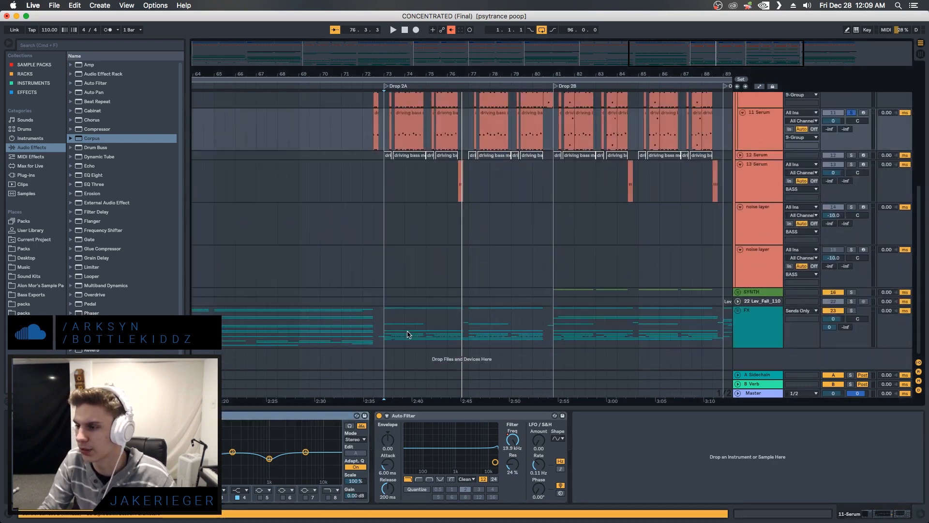
scroll(419, 330, up, 6)
scroll(419, 331, down, 7)
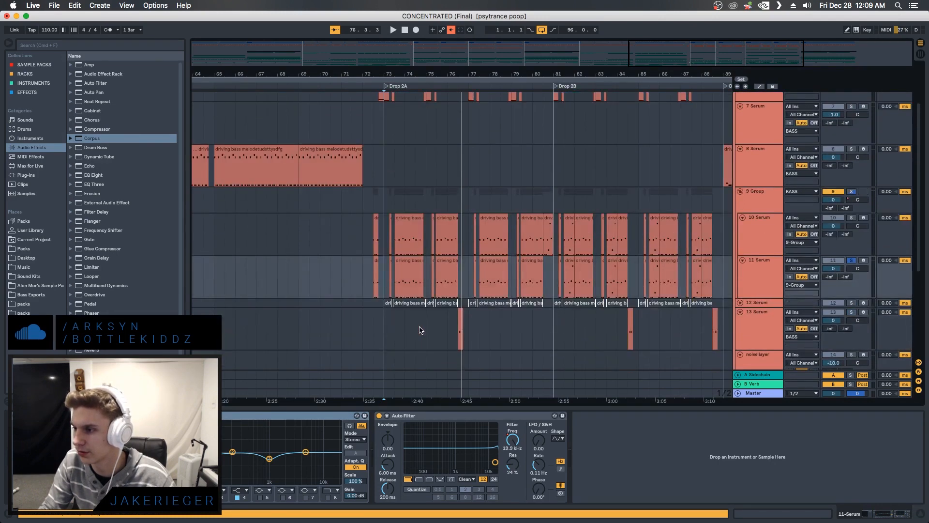
scroll(419, 325, up, 2)
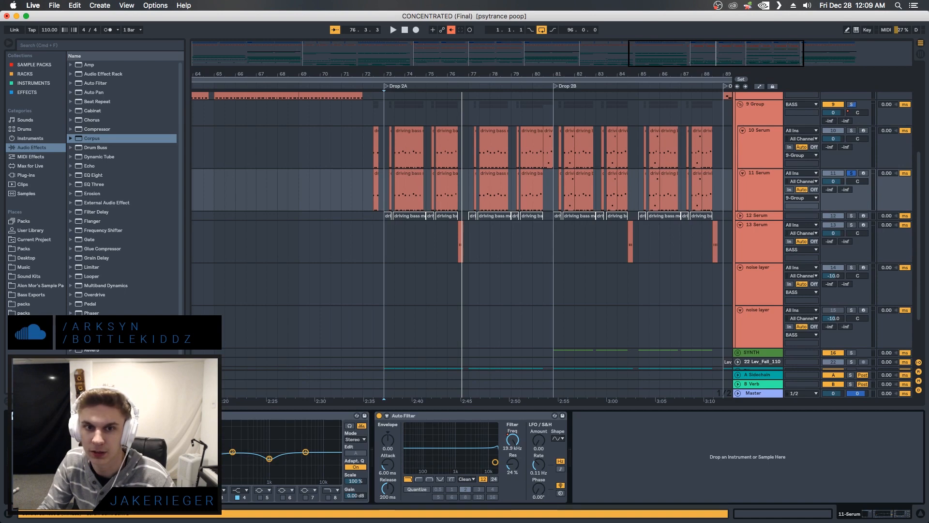
drag(336, 129, 336, 87)
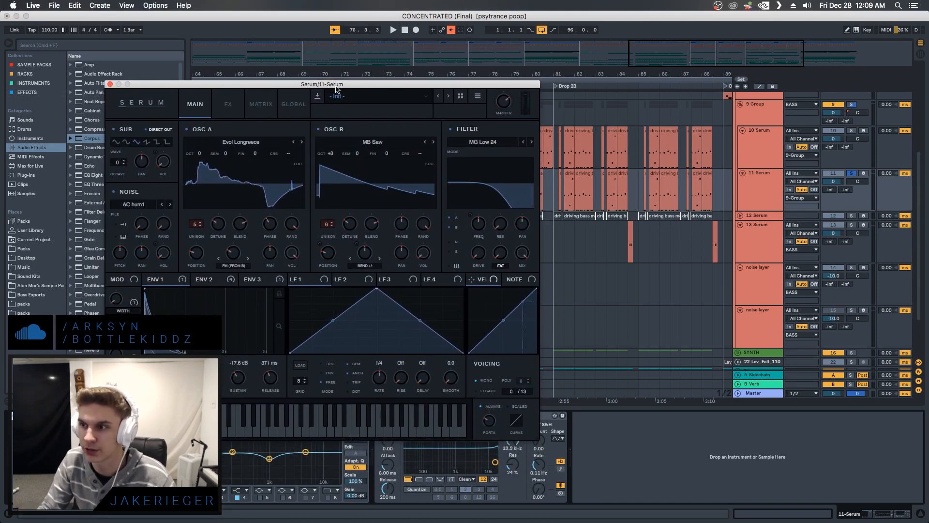
- Examine the mod wheel area of 11 Serum's patch, close the plug-in window and play the soloed bass in Drop 2A
mouse_move(338, 89)
mouse_down()
mouse_move(344, 106)
mouse_move(344, 97)
mouse_up()
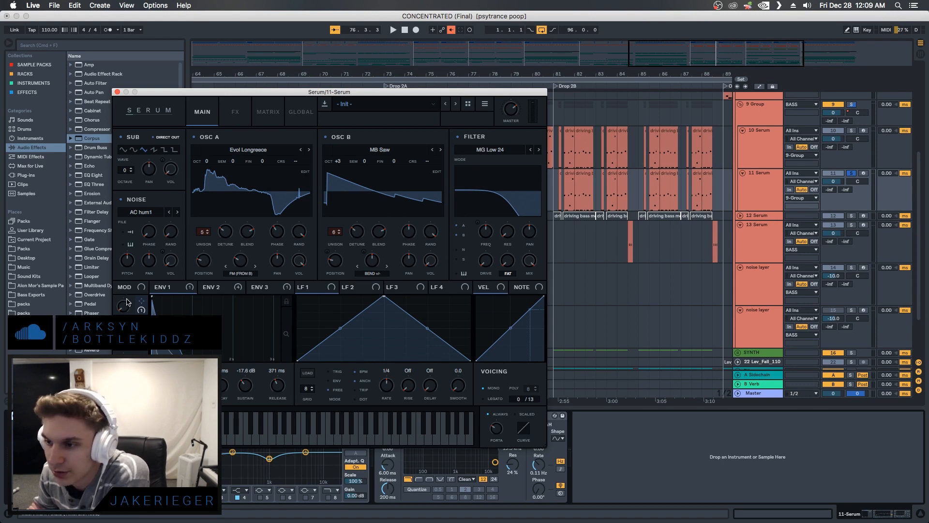
click(117, 91)
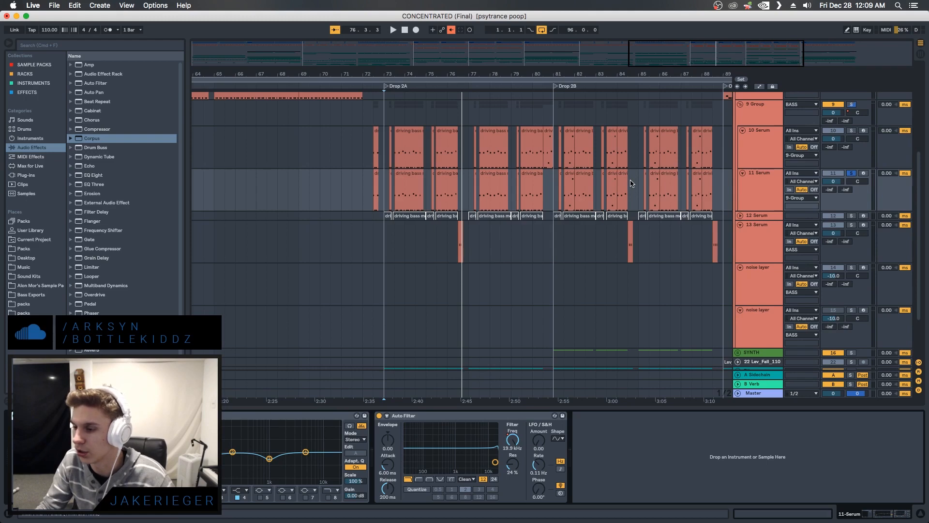
key(space)
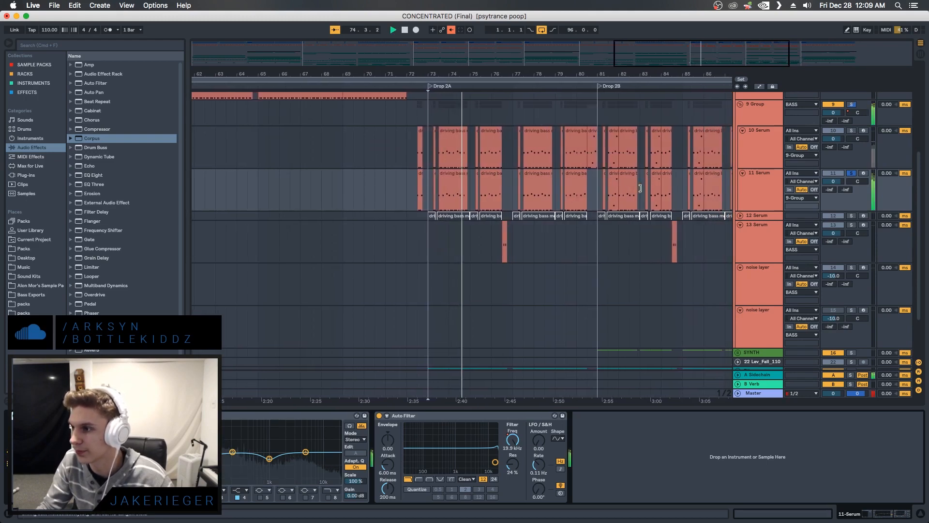
- Solo 9 Group and play Drop 2A to hear 10 Serum and 11 Serum layered together
scroll(646, 190, up, 2)
click(851, 133)
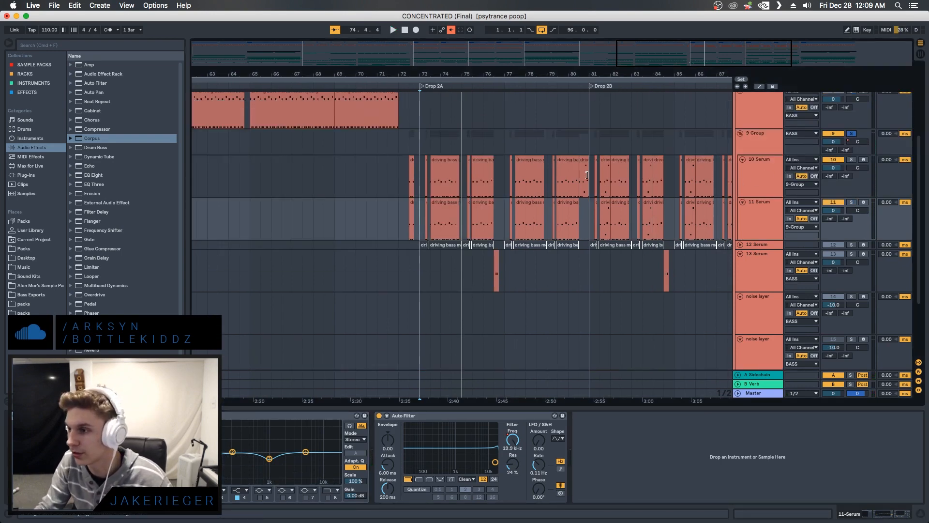
key(space)
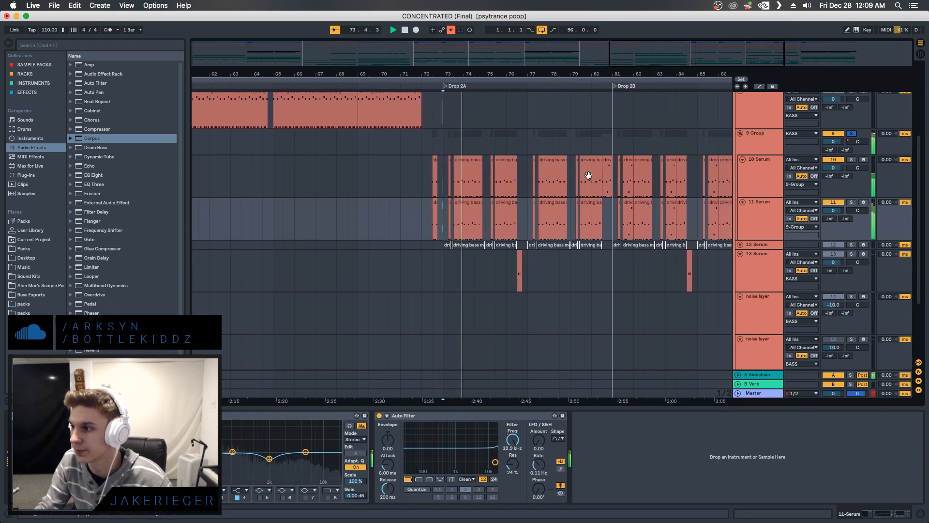
- Unsolo 9 Group during playback to hear the layered basses in the full mix, and display more of the arrangement
scroll(649, 179, up, 4)
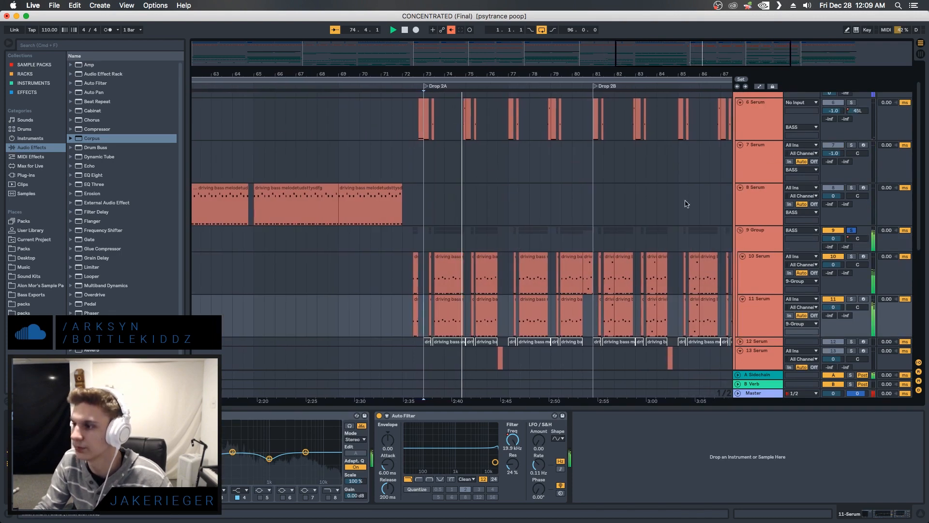
click(850, 231)
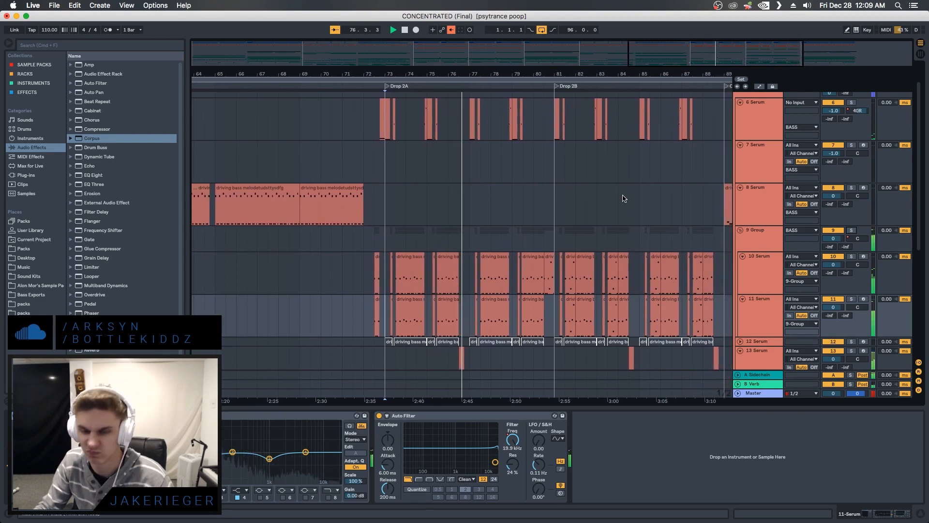
drag(662, 75, 659, 36)
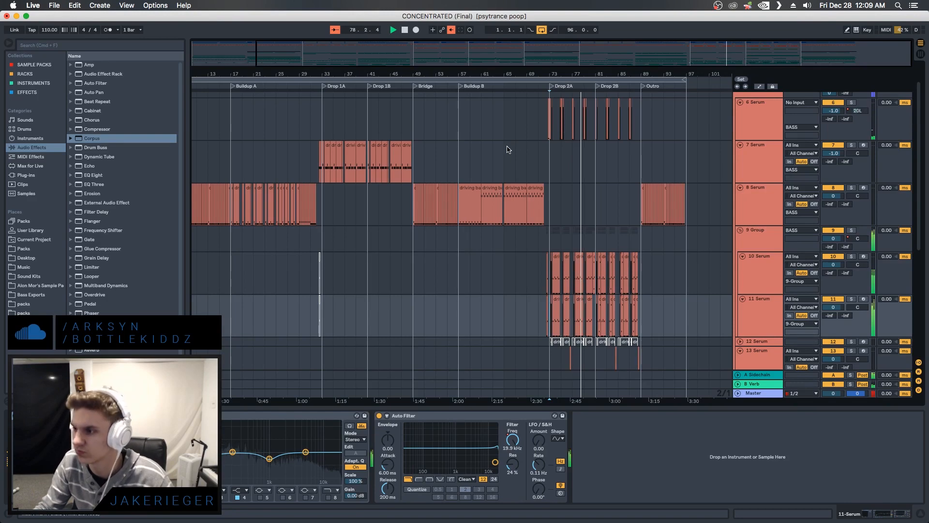
- Stop playback, save the Live set, fold the BASS group and display the whole arrangement from Intro to Outro
scroll(503, 184, up, 2)
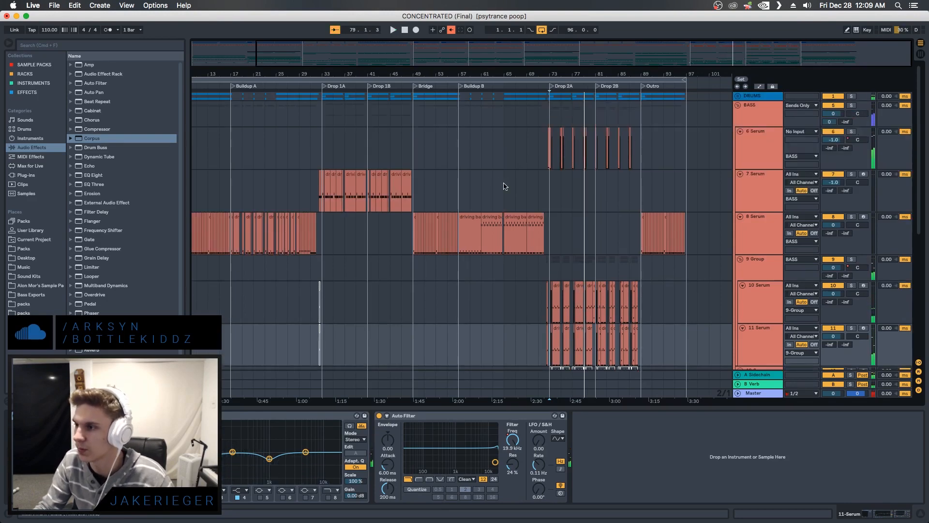
key(super+s)
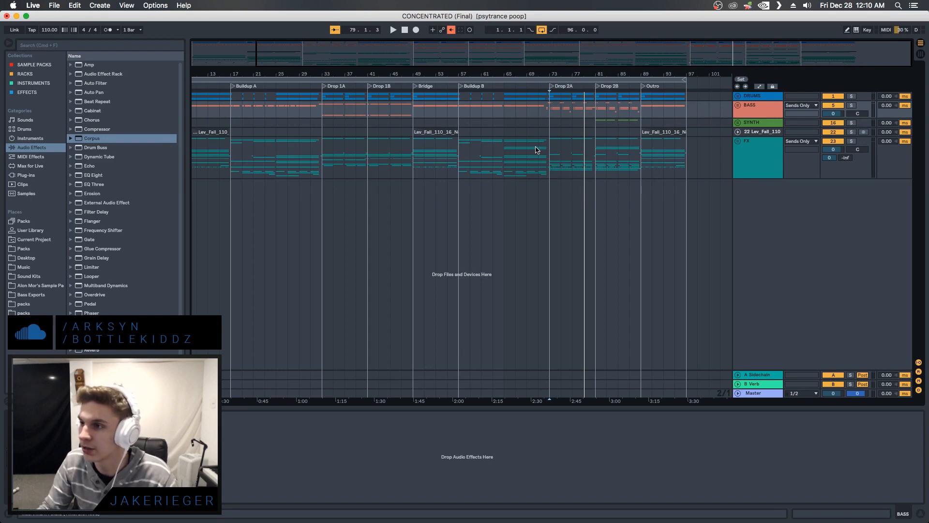
mouse_move(304, 59)
mouse_down()
mouse_move(305, 50)
mouse_move(308, 68)
mouse_move(309, 54)
mouse_up()
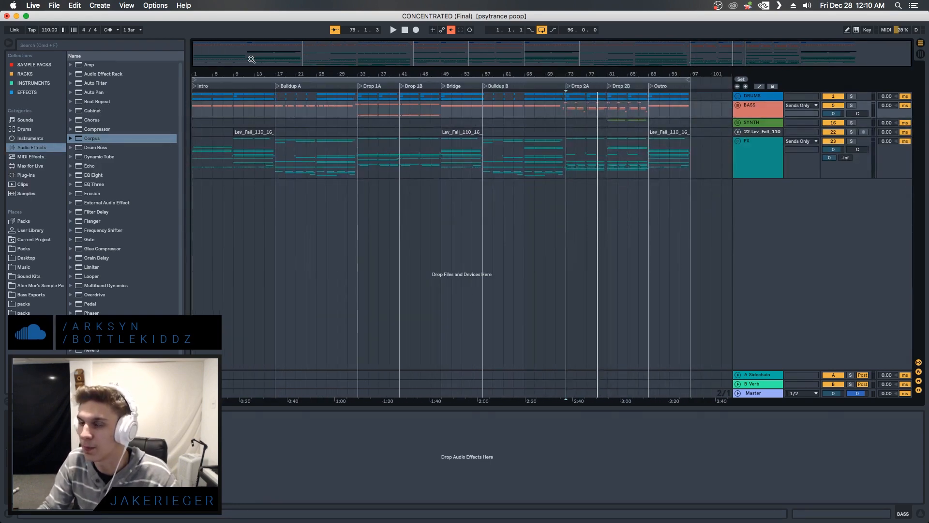